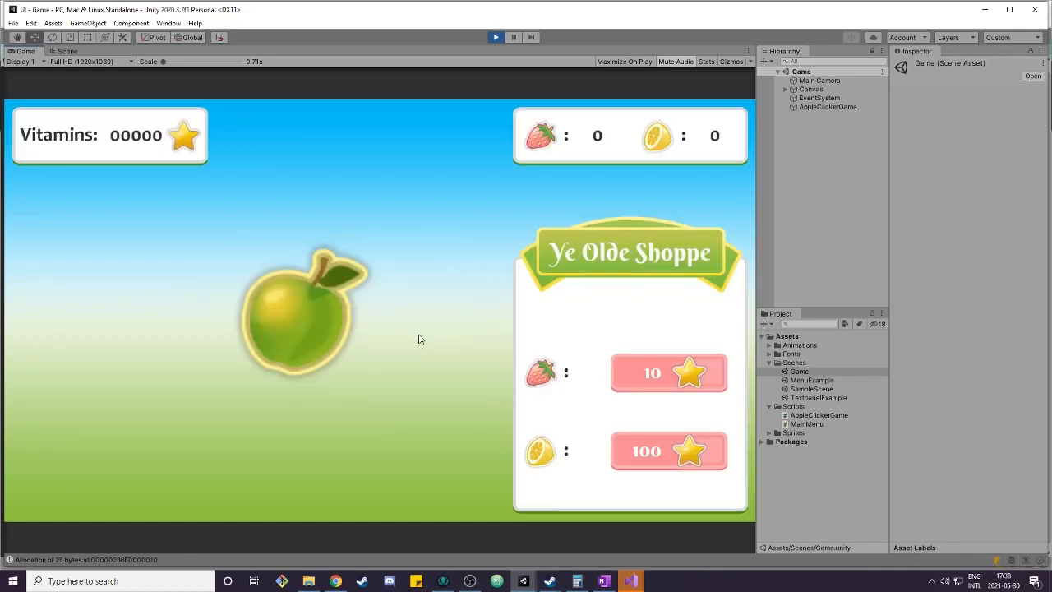
Play-test the Apple Clicker game by collecting vitamins from the apple and buying strawberries for 10 stars each in the shop.
left_click(330, 339)
left_click(330, 339)
left_click(329, 339)
left_click(330, 338)
left_click(330, 339)
left_click(329, 339)
left_click(330, 338)
left_click(330, 338)
triple_click(329, 335)
triple_click(328, 335)
triple_click(329, 335)
triple_click(328, 335)
triple_click(327, 334)
triple_click(327, 335)
left_click(327, 335)
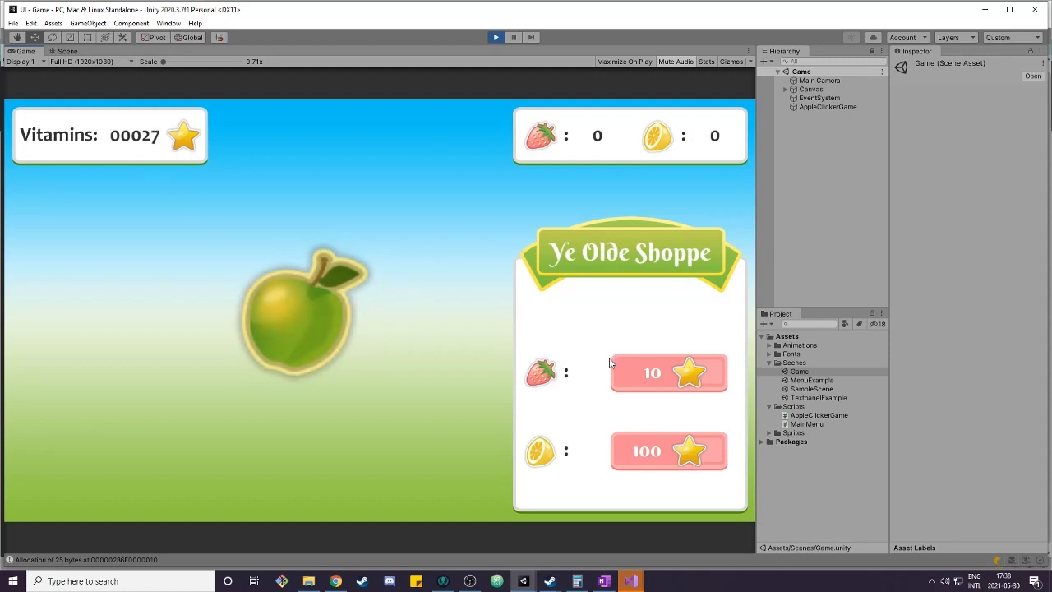
left_click(658, 382)
left_click(695, 368)
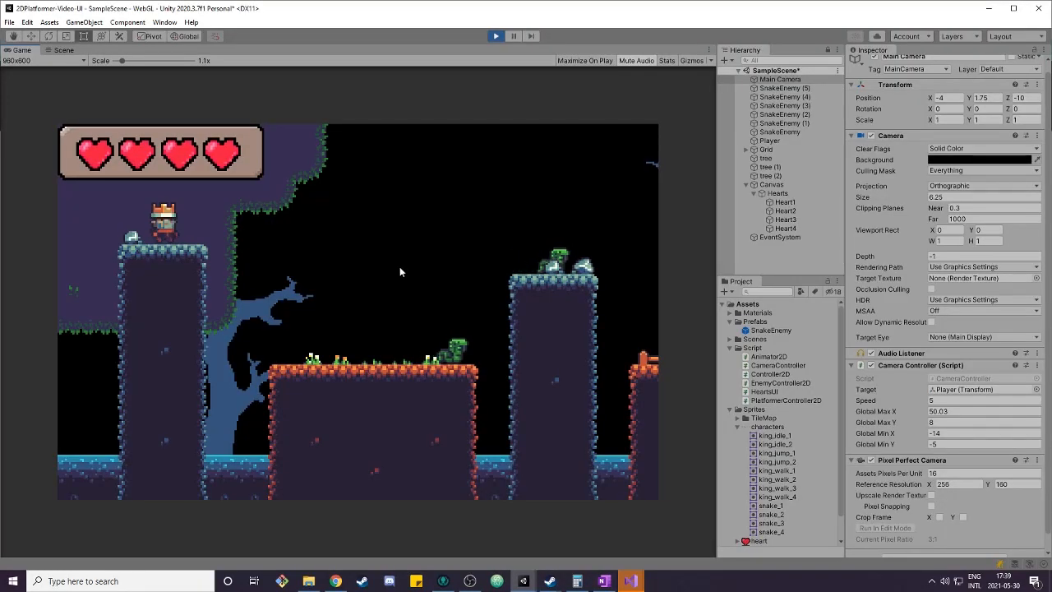
key("Right")
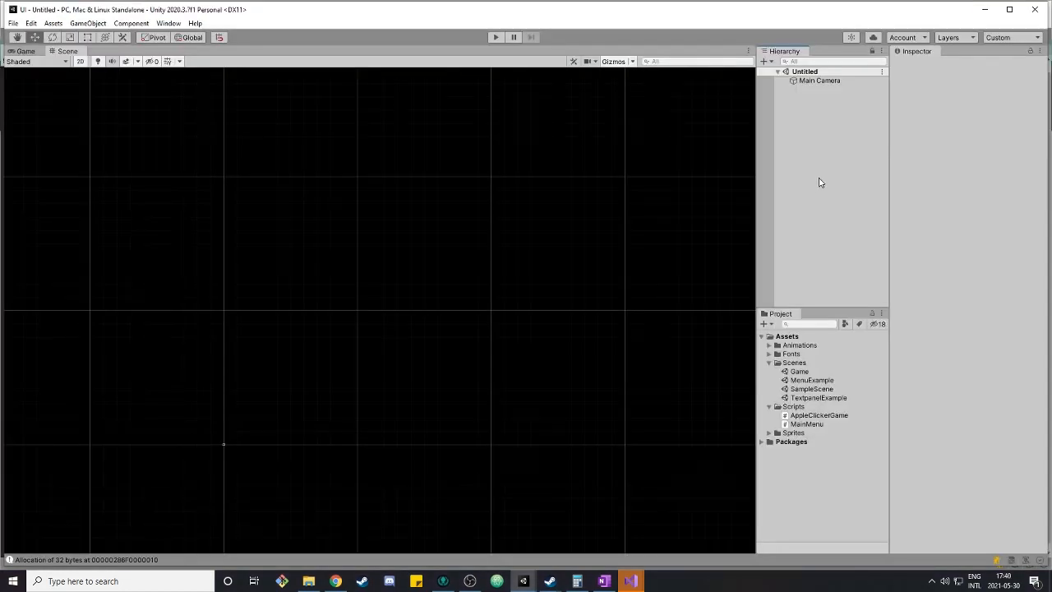
Add a UI Button to the empty scene and inspect the EventSystem created with it.
right_click(820, 120)
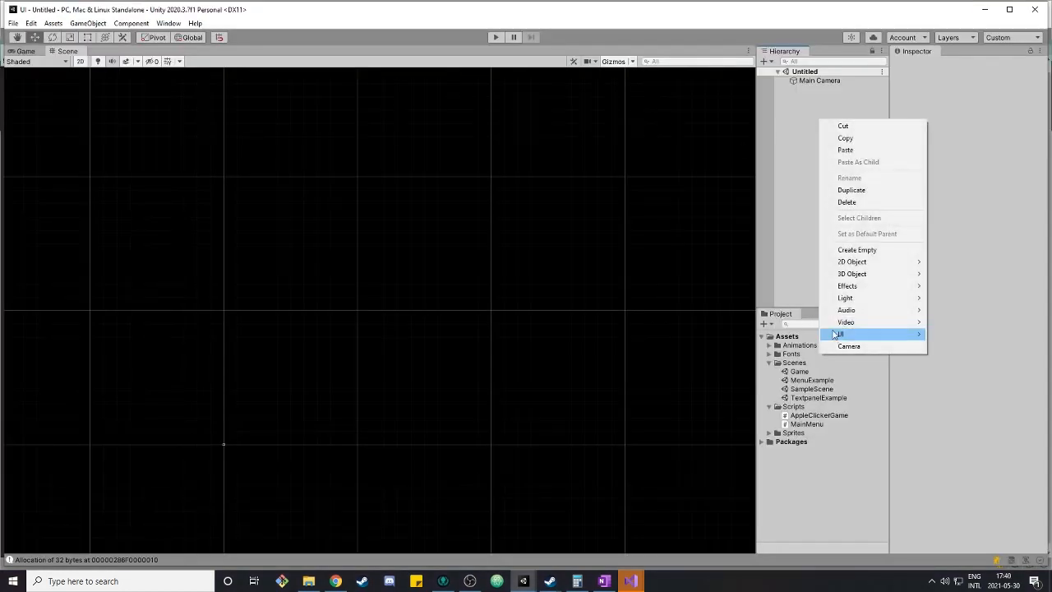
mouse_move(836, 336)
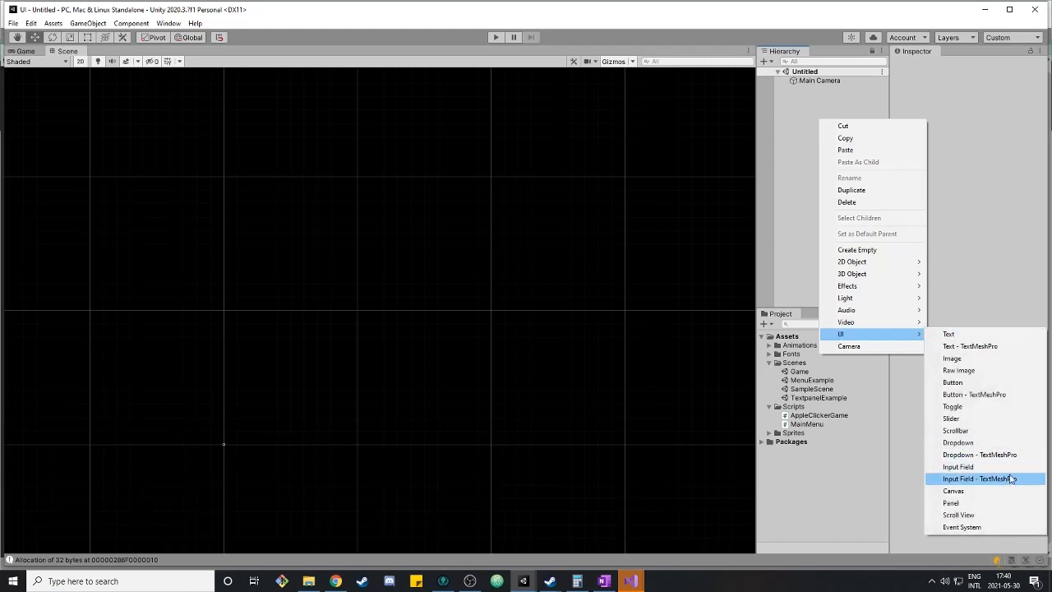
left_click(954, 382)
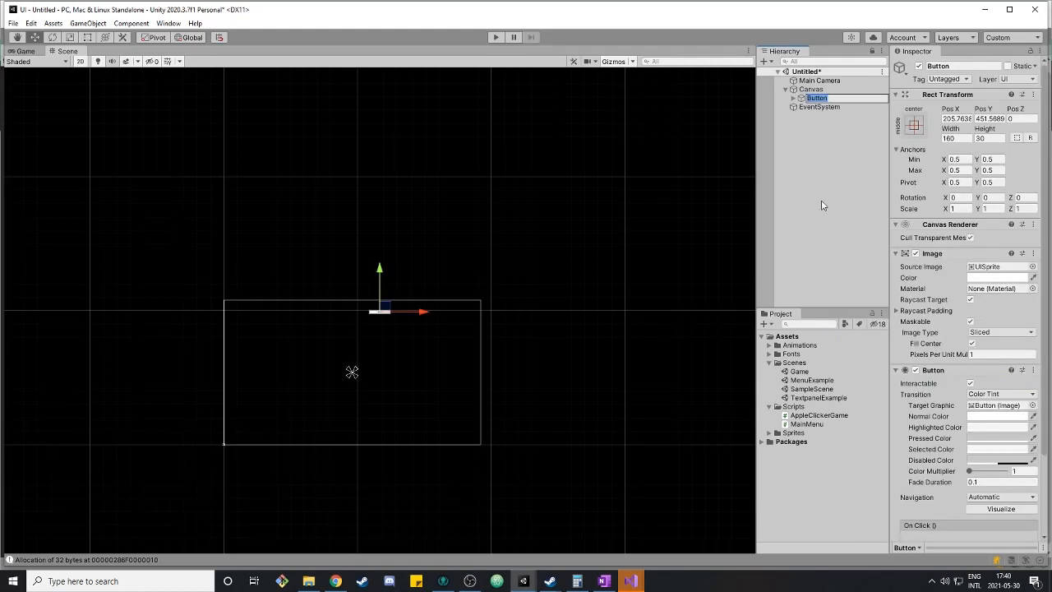
left_click(805, 107)
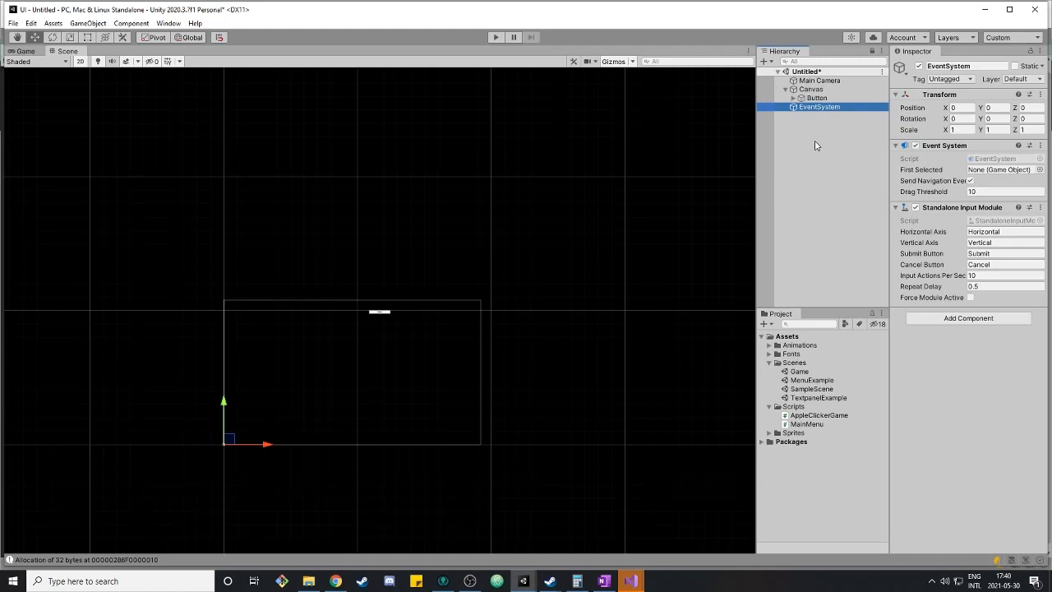
Move the new button near the canvas centre and enlarge it with the Rect tool to about 439 by 155.
left_click(821, 99)
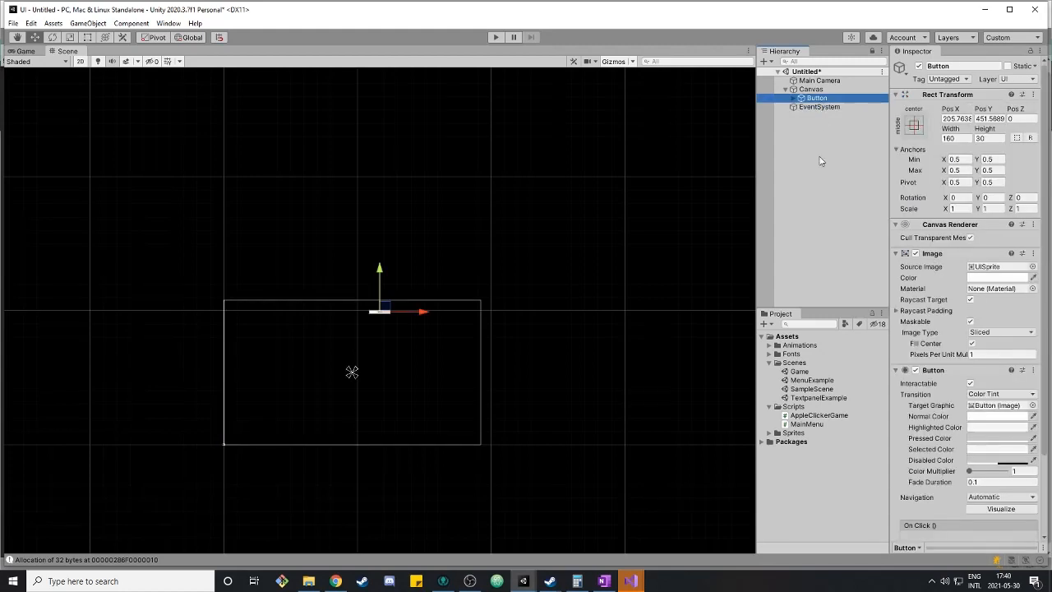
scroll(547, 370, "up", 5)
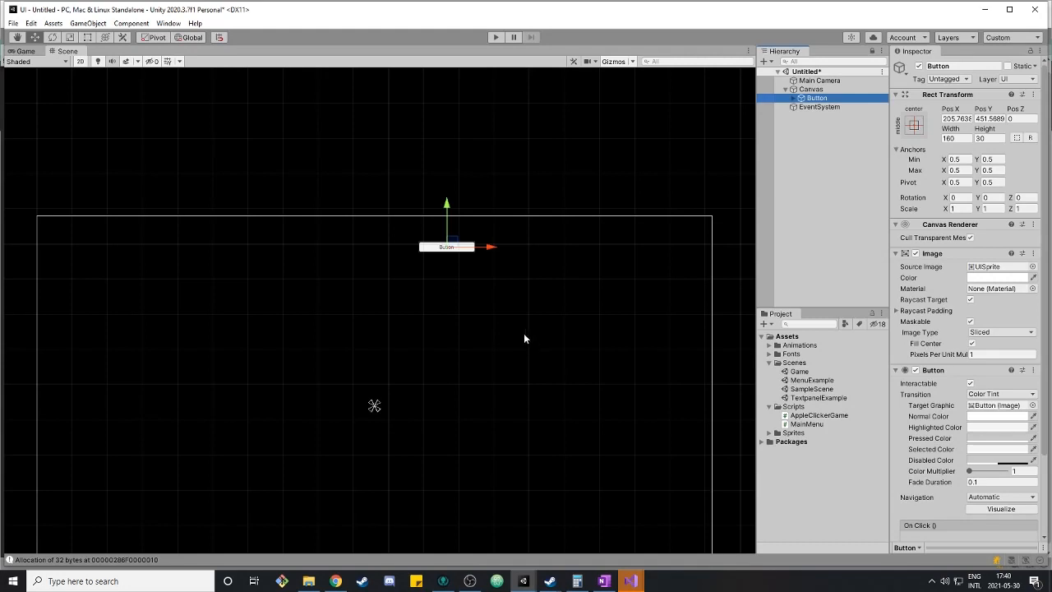
left_click_drag(455, 247, 384, 384)
key("r")
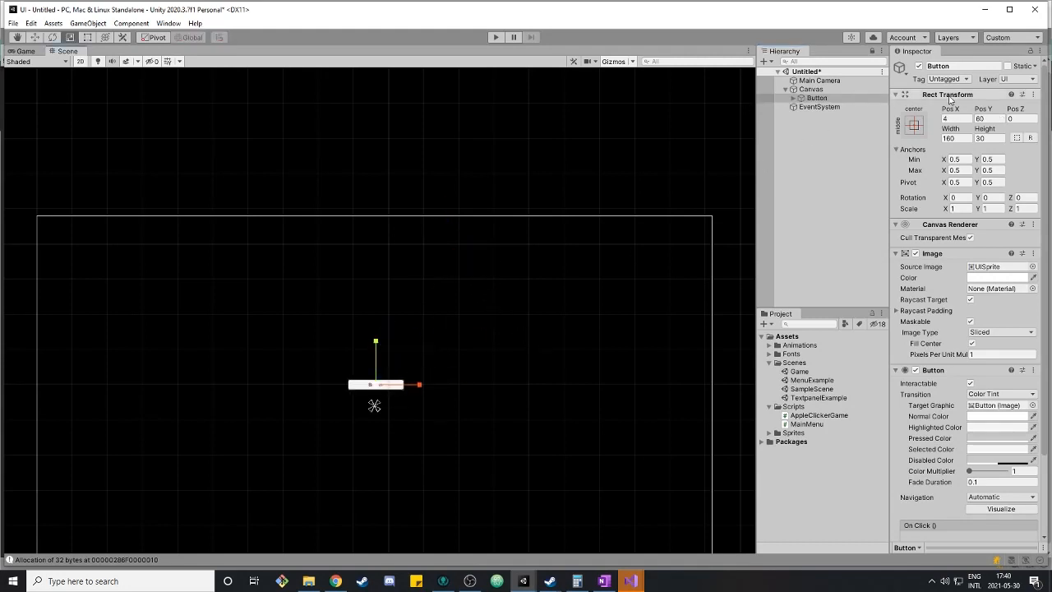
left_click(87, 37)
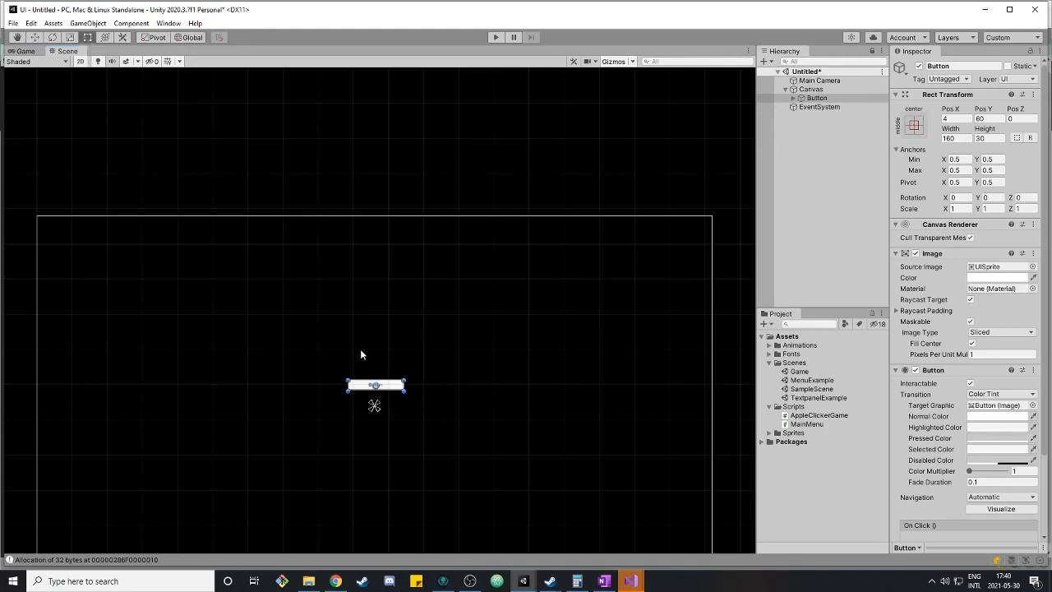
left_click_drag(404, 379, 469, 337)
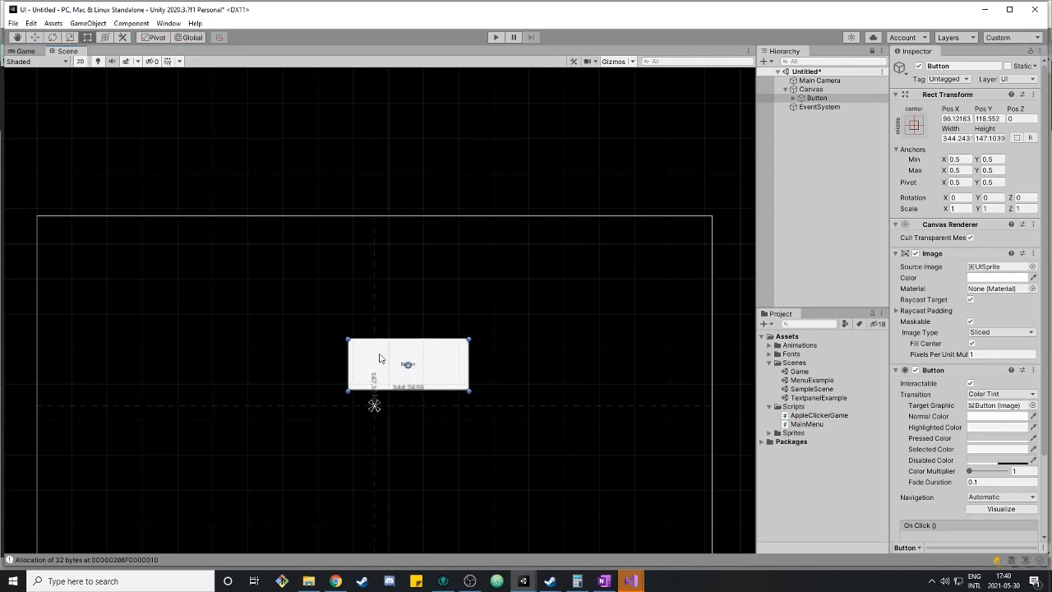
left_click_drag(348, 337, 314, 335)
mouse_move(420, 357)
left_mouse_down()
mouse_move(397, 371)
mouse_move(401, 357)
left_mouse_up()
middle_click(397, 366)
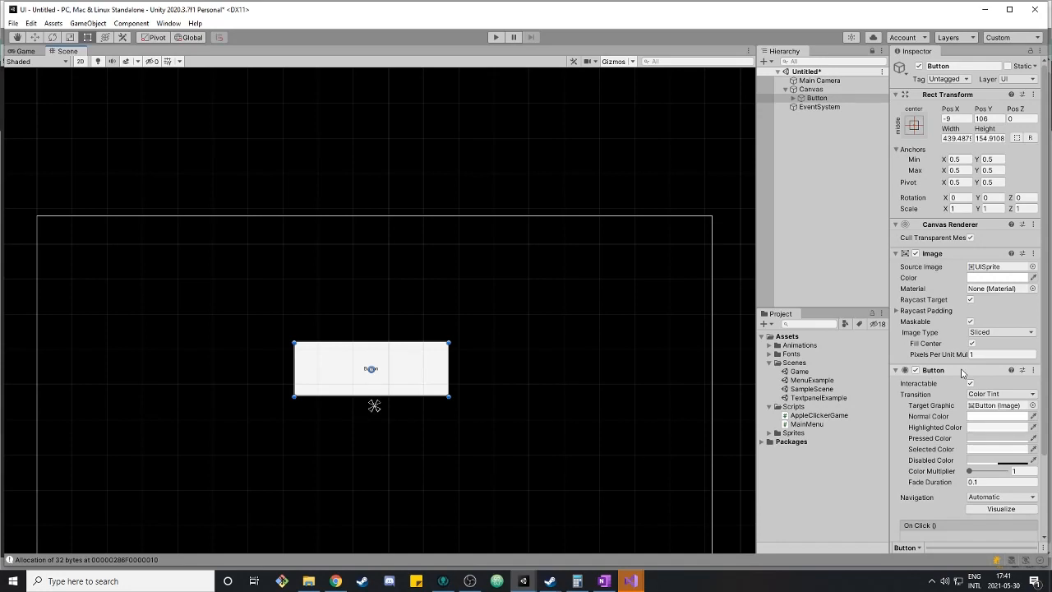
Examine the button's Target Graphic reference and the text content of its child Text object.
left_click(980, 406)
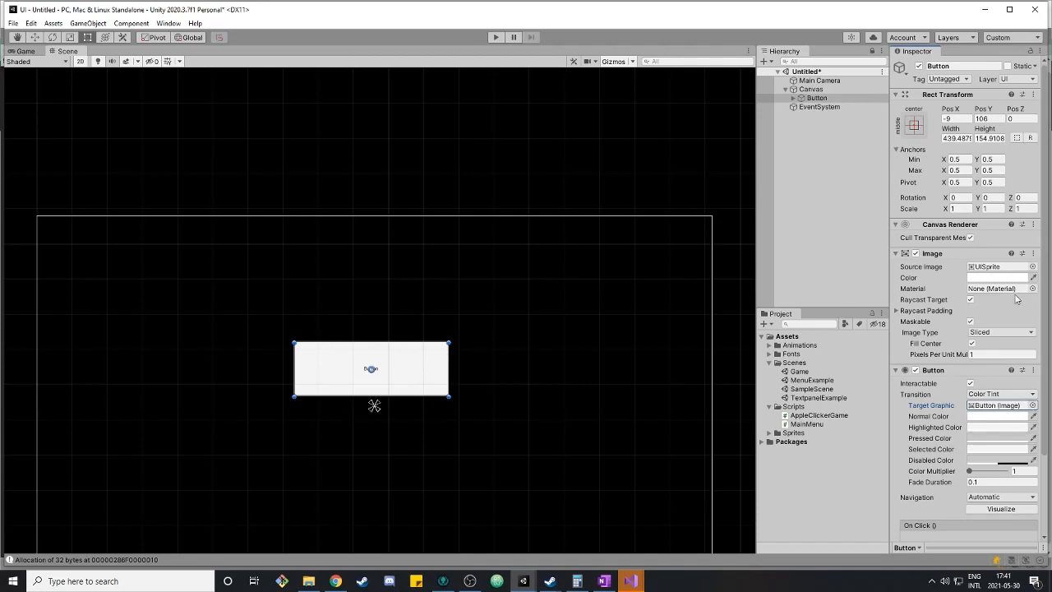
key("alt")
left_click(376, 390)
scroll(357, 411, "up", 3)
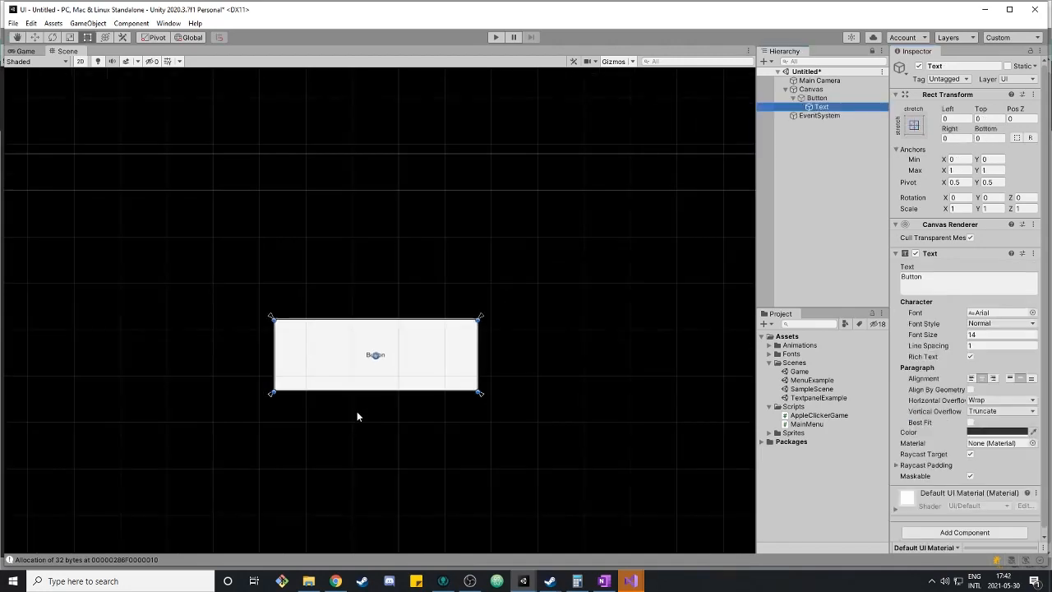
scroll(369, 379, "up", 3)
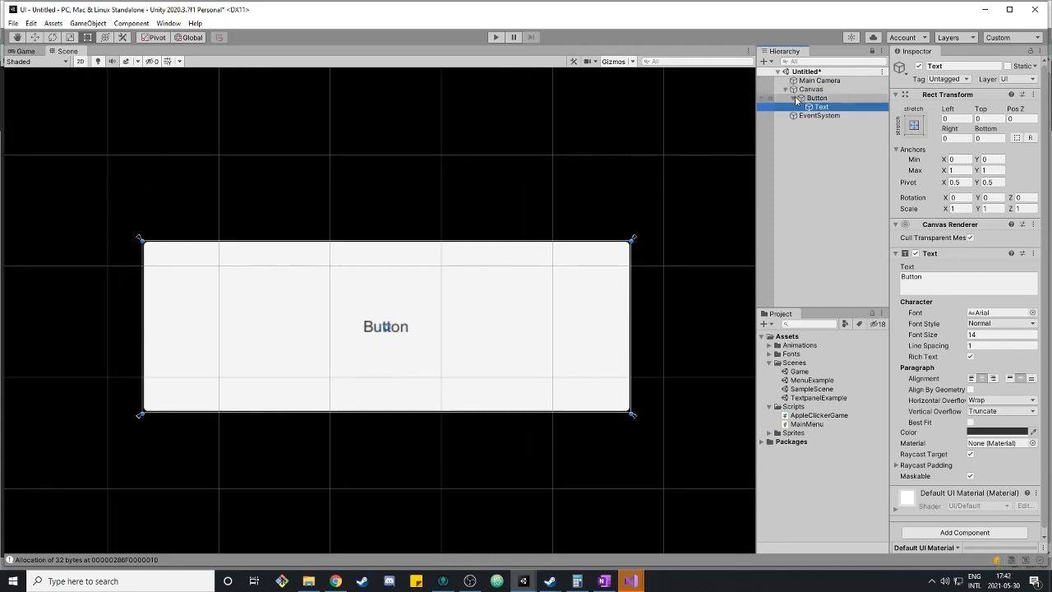
left_click(937, 280)
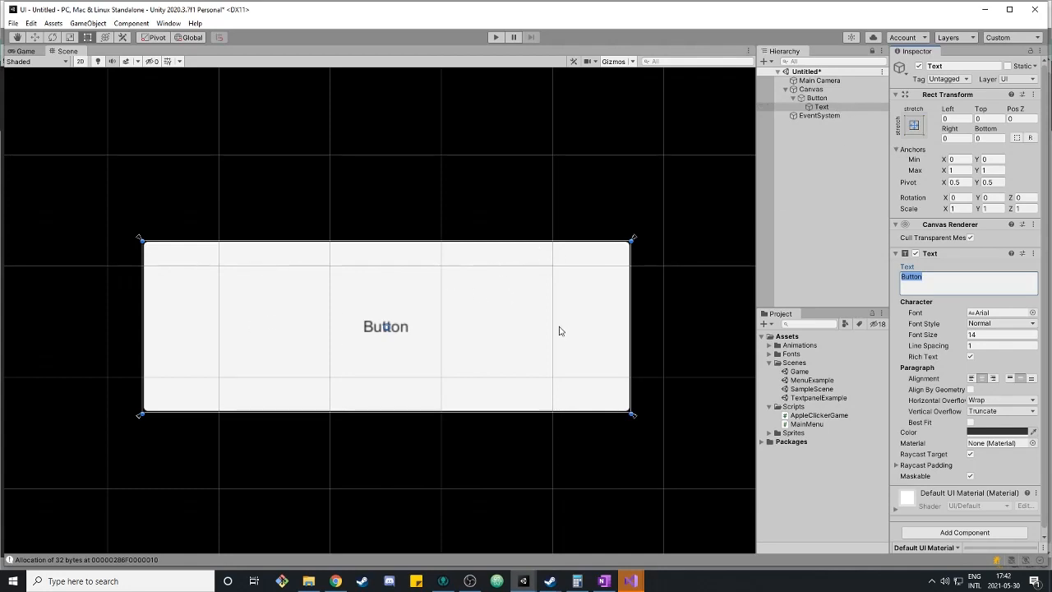
middle_click(490, 313)
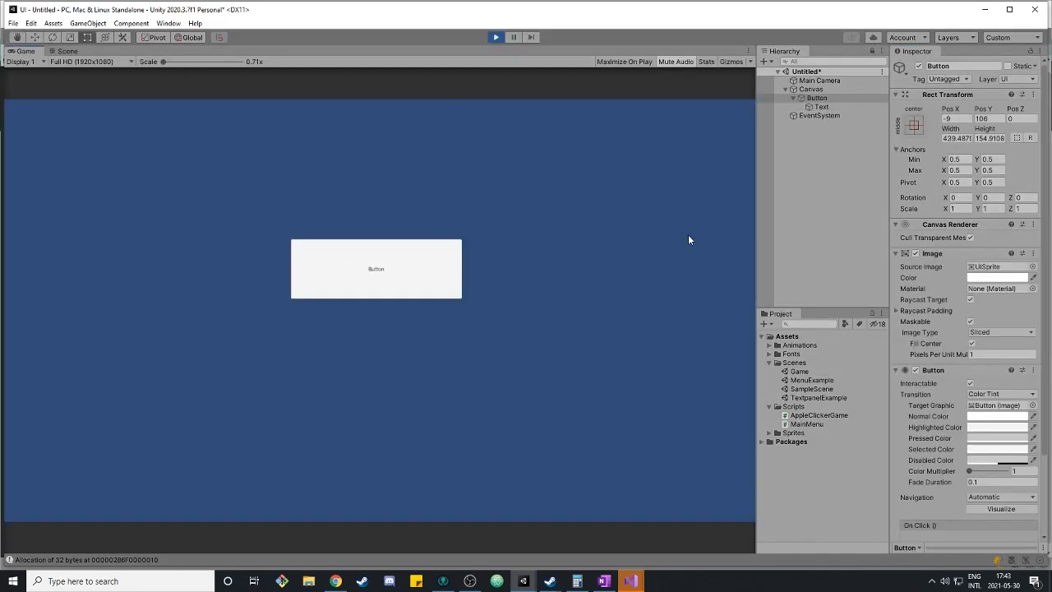
Test the new button's Color Tint response in Play mode.
left_click(393, 280)
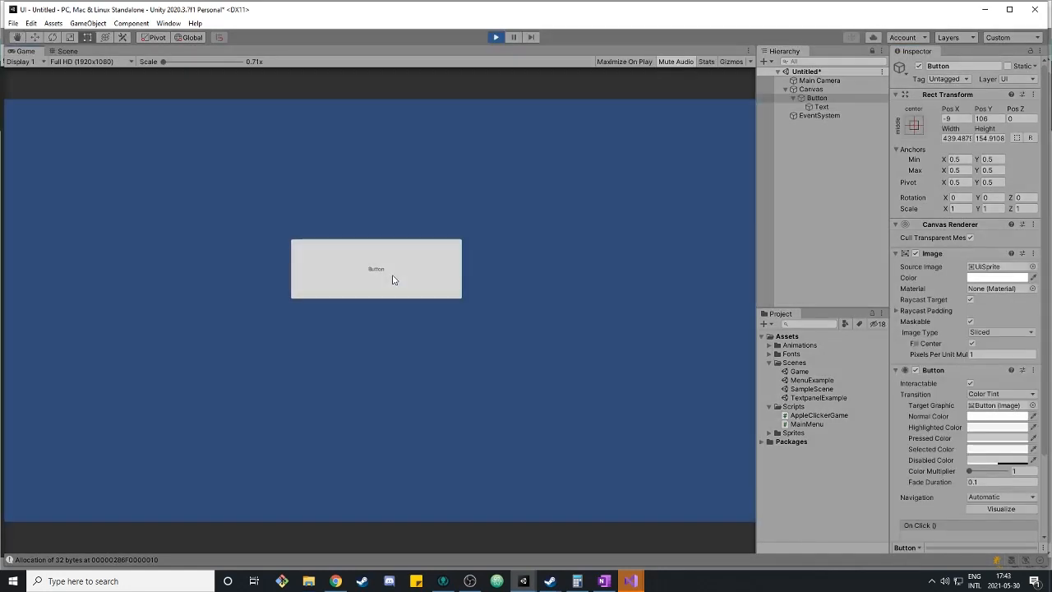
left_click(392, 275)
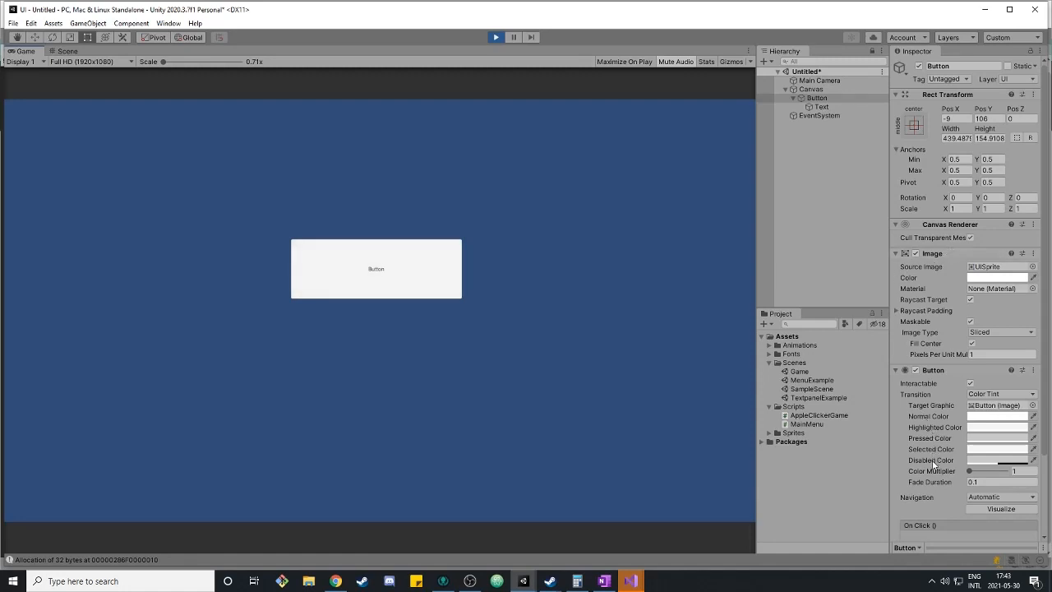
left_click(396, 279)
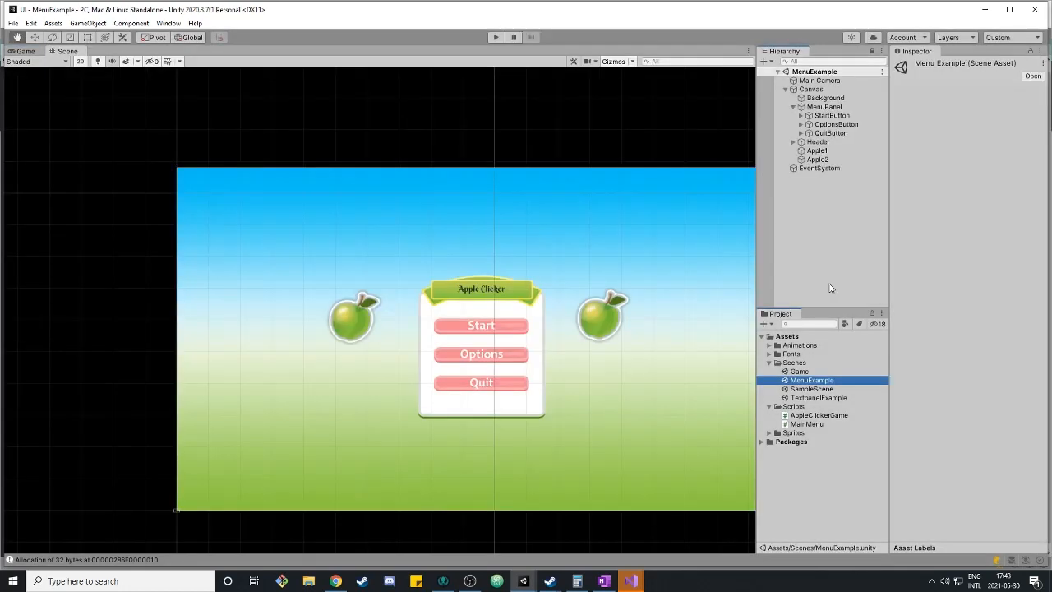
Select StartButton in the MenuExample scene, run the scene and test the Start button's Color Tint transition.
key("t")
left_click(822, 116)
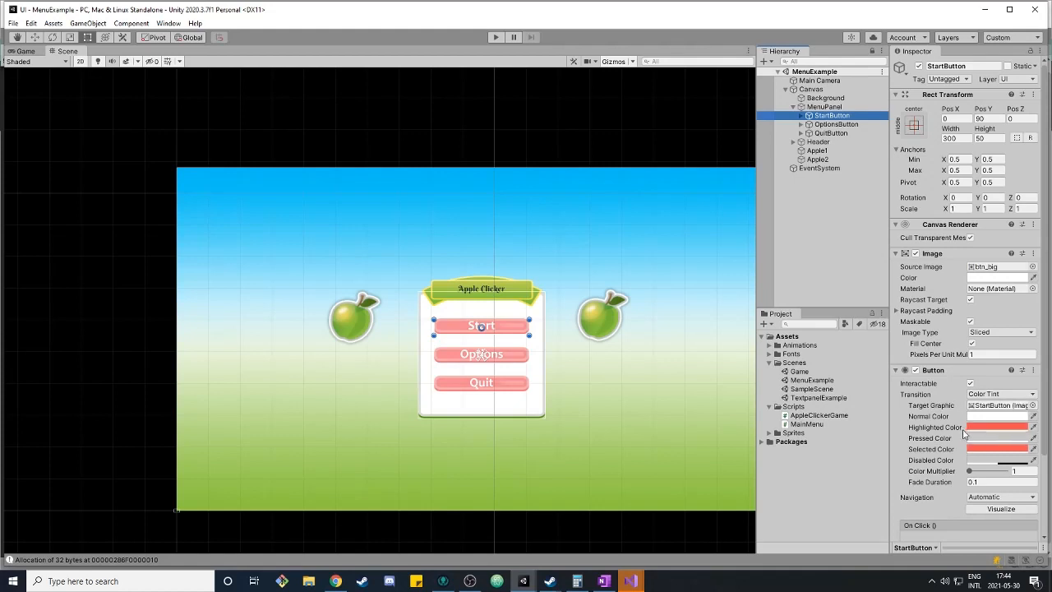
left_click(498, 37)
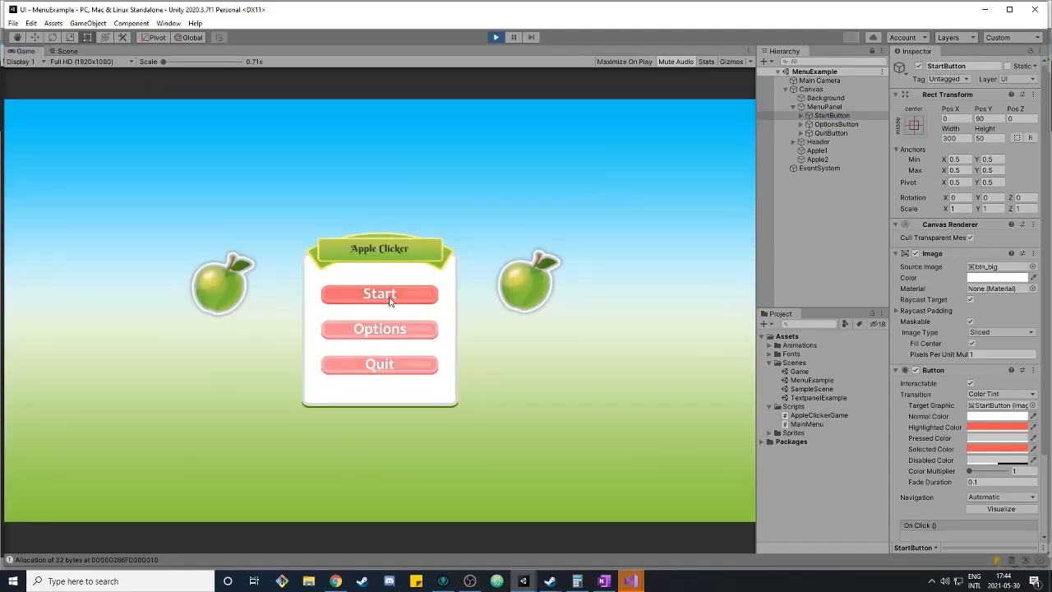
left_click(389, 302)
left_click(388, 304)
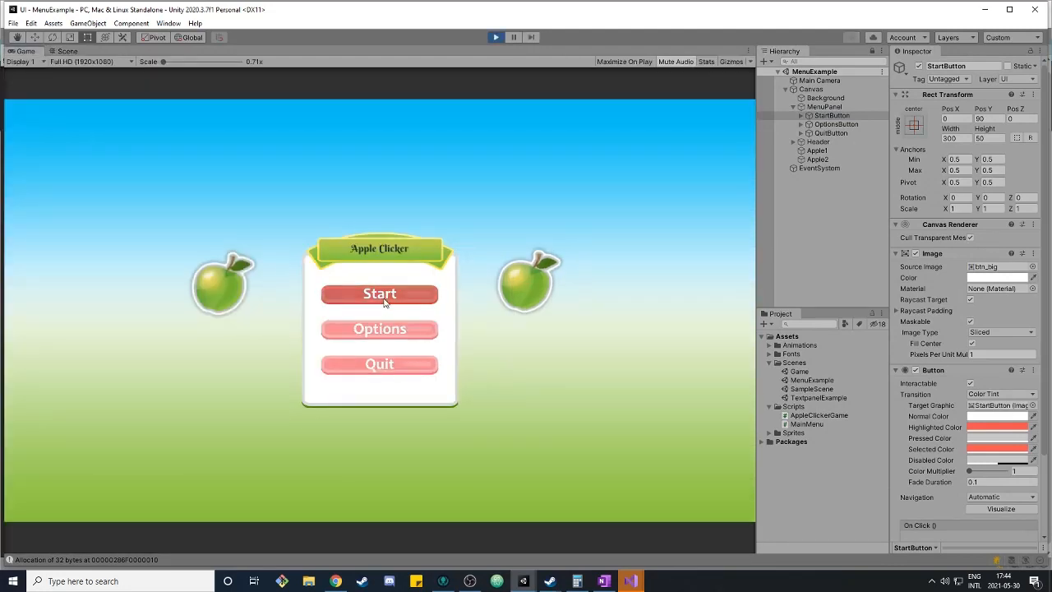
Inspect OptionsButton's Sprite Swap settings and test the Options button in the running menu.
left_click(836, 124)
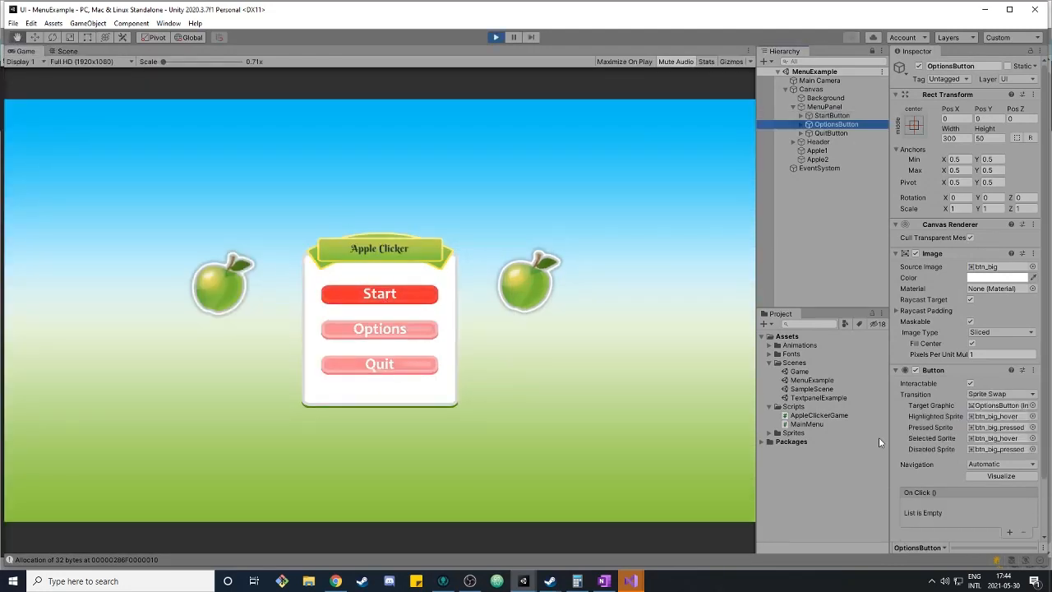
left_click(398, 337)
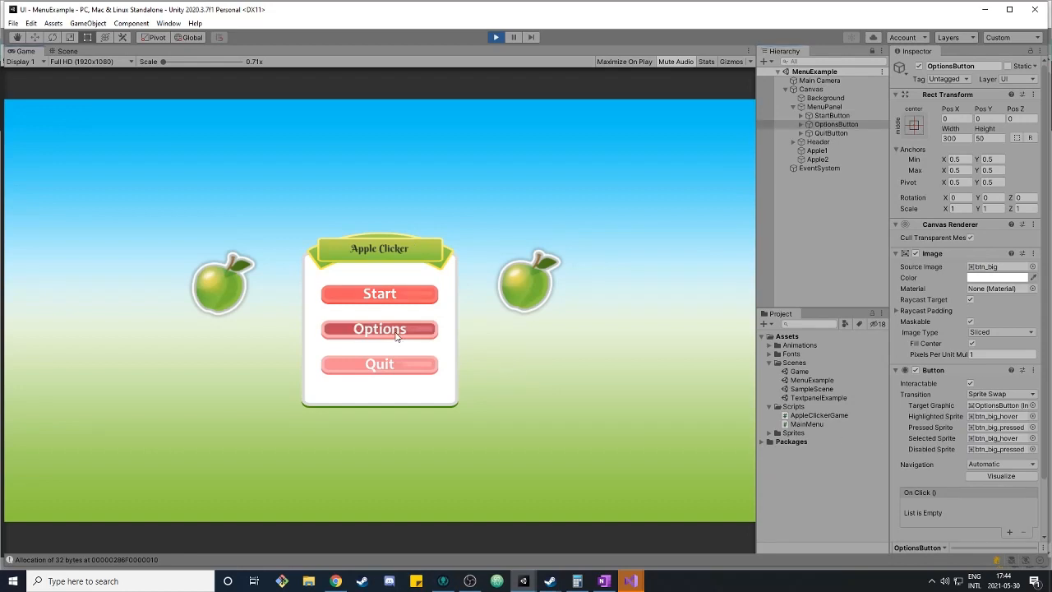
left_click(363, 331)
left_click(365, 332)
left_click(371, 335)
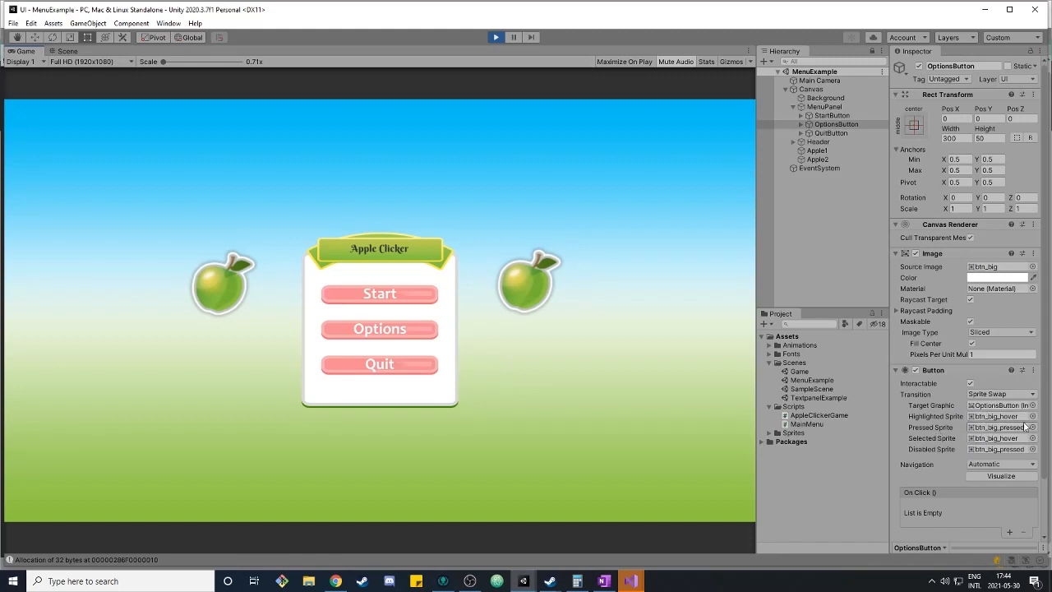
Test the Quit button's animated response in the running menu and inspect QuitButton's Animation transition triggers.
left_click(384, 370)
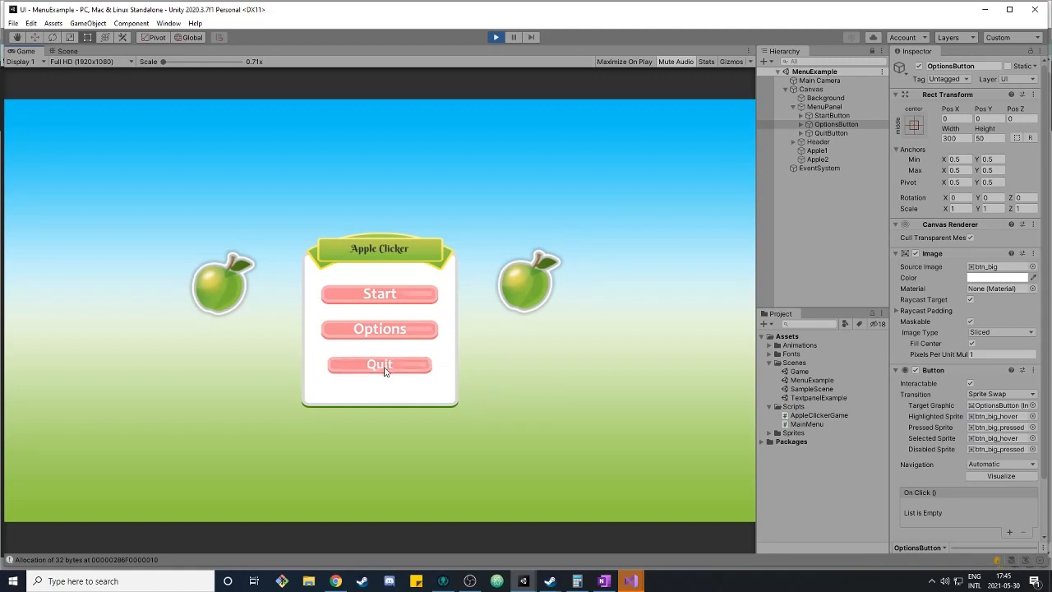
left_click(384, 371)
left_click(384, 371)
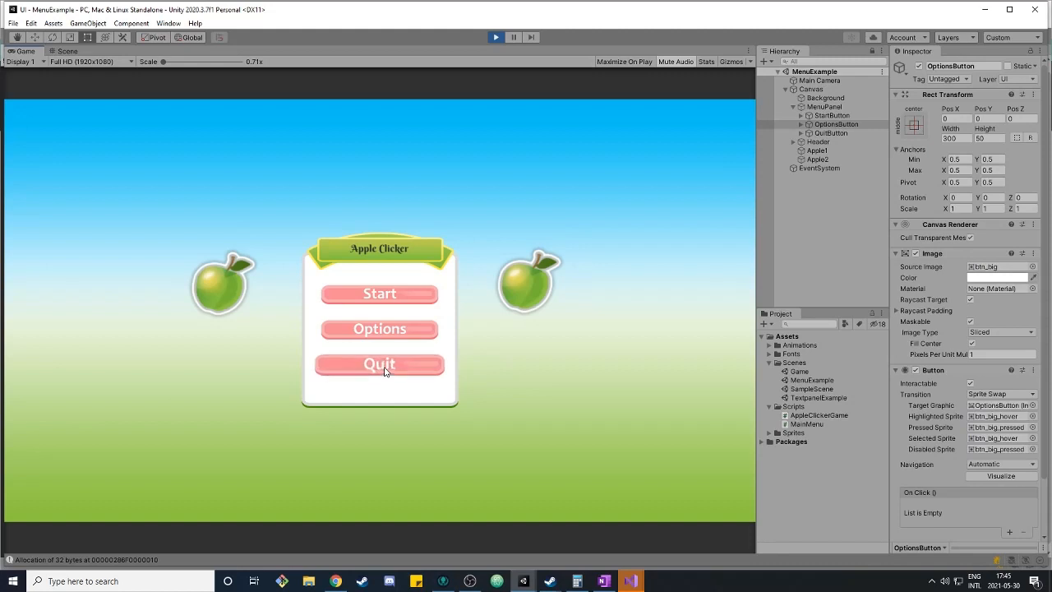
left_click(831, 134)
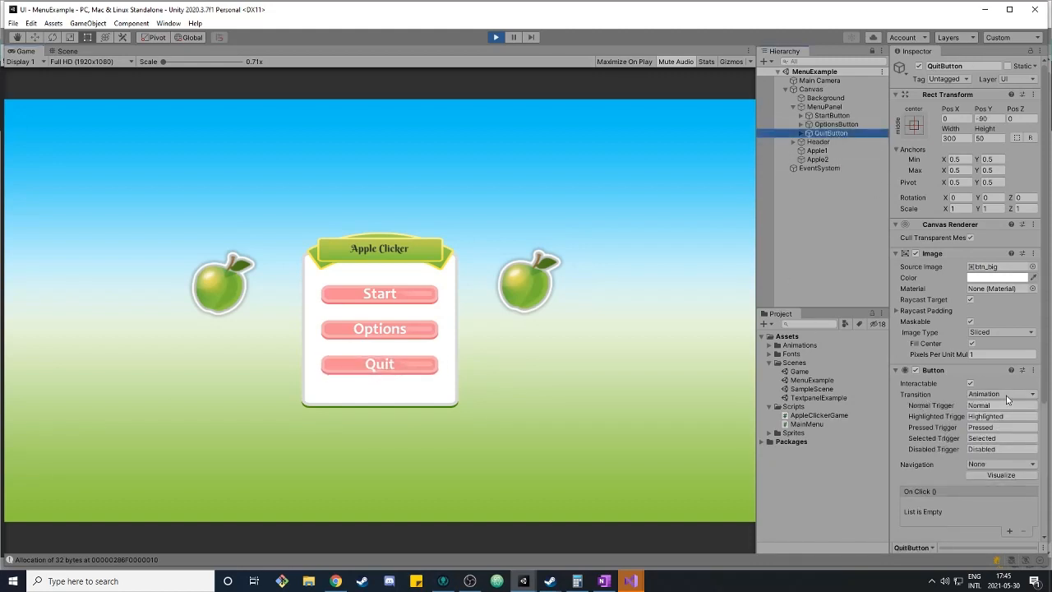
scroll(1002, 394, "down", 3)
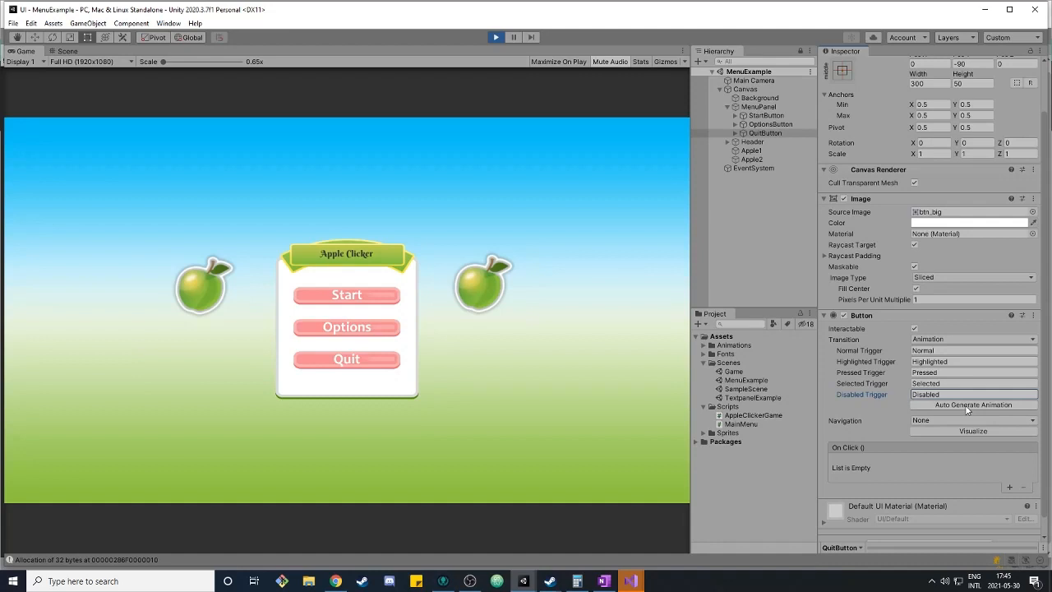
left_click(967, 405)
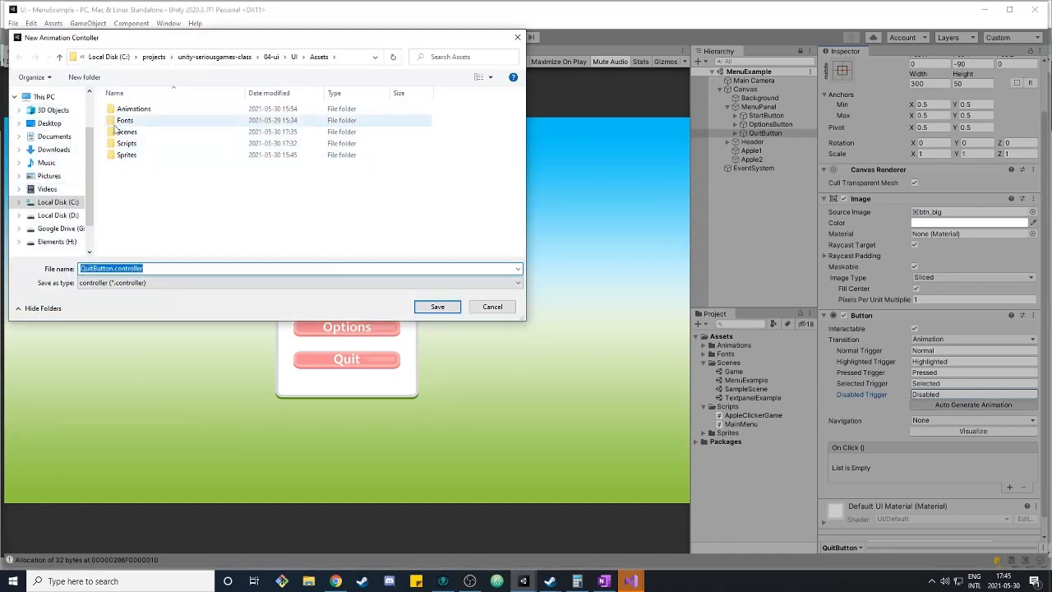
left_click(507, 308)
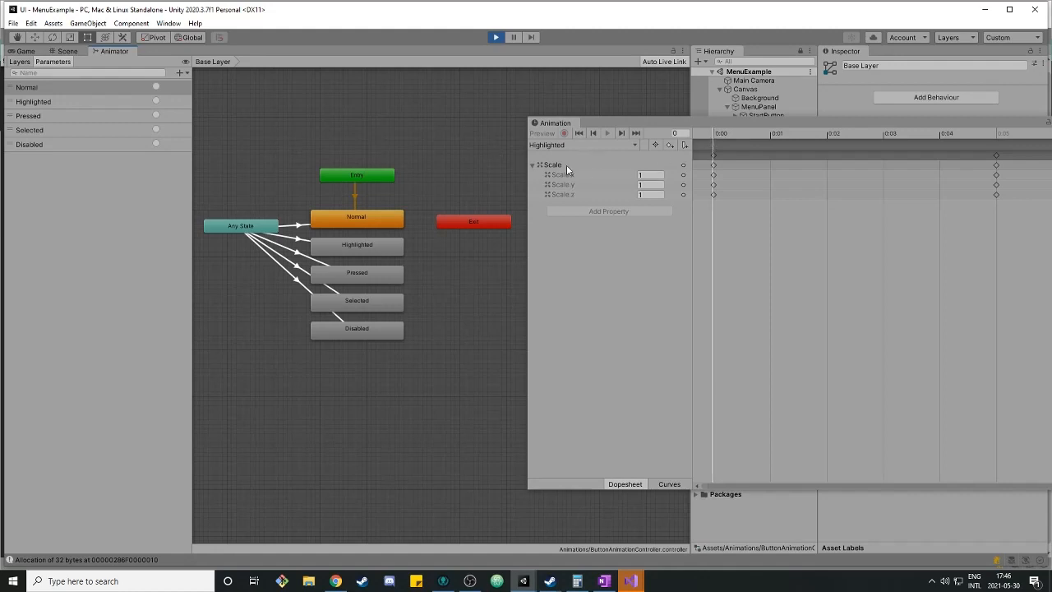
Scrub through the Highlighted animation's timeline to preview its scale keyframes.
left_click(714, 133)
left_click_drag(737, 131, 1007, 127)
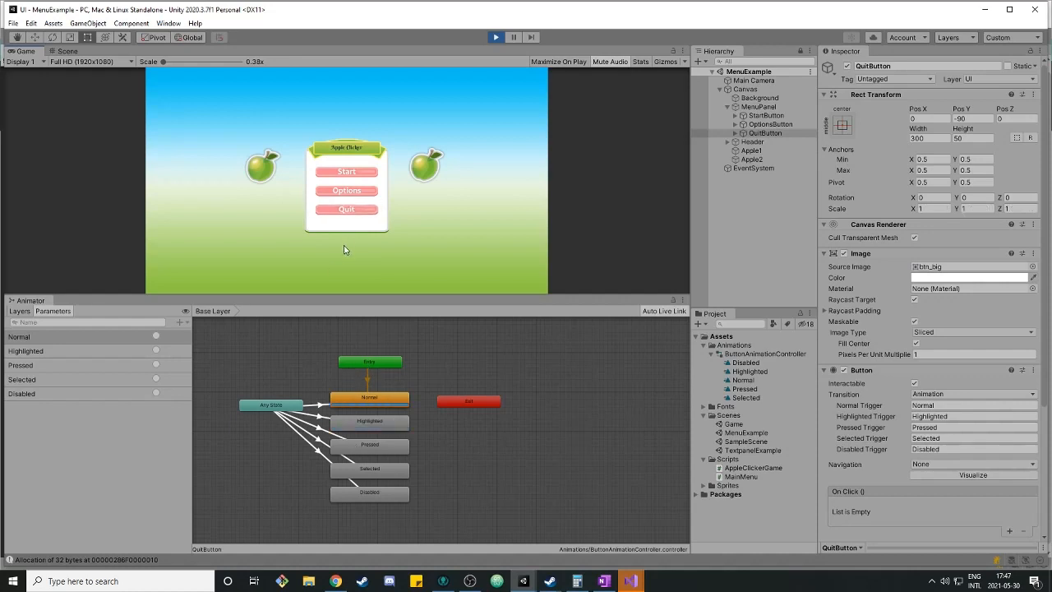
Test the Quit button while watching its Animator states, and inspect the transition from Any State to Highlighted.
left_click(349, 211)
left_click(318, 417)
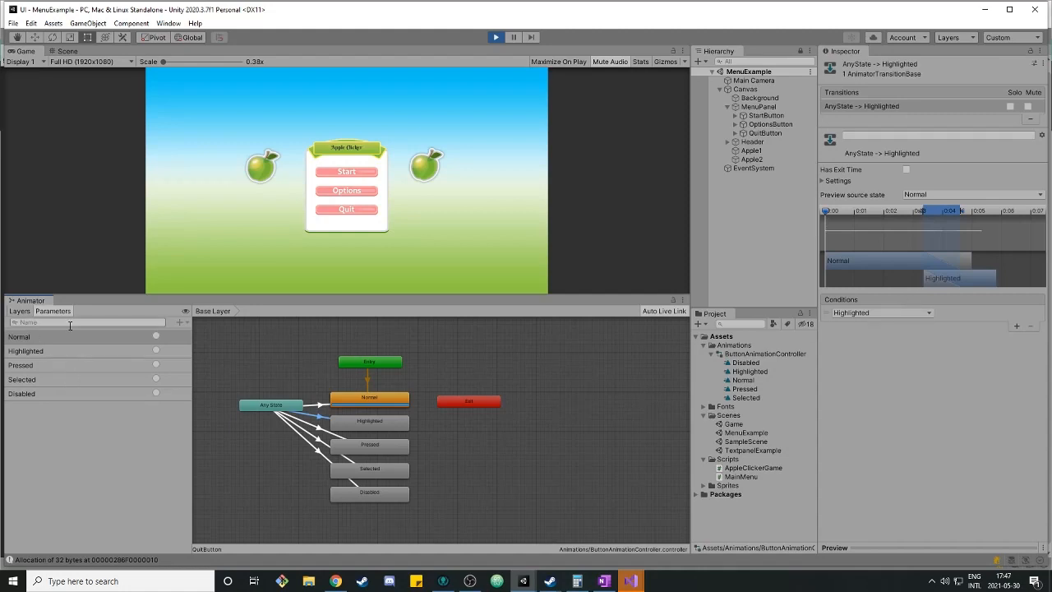
Open the MainMenu script in Visual Studio and review its LoadScene function and the SceneManager.LoadScene call.
left_click(765, 133)
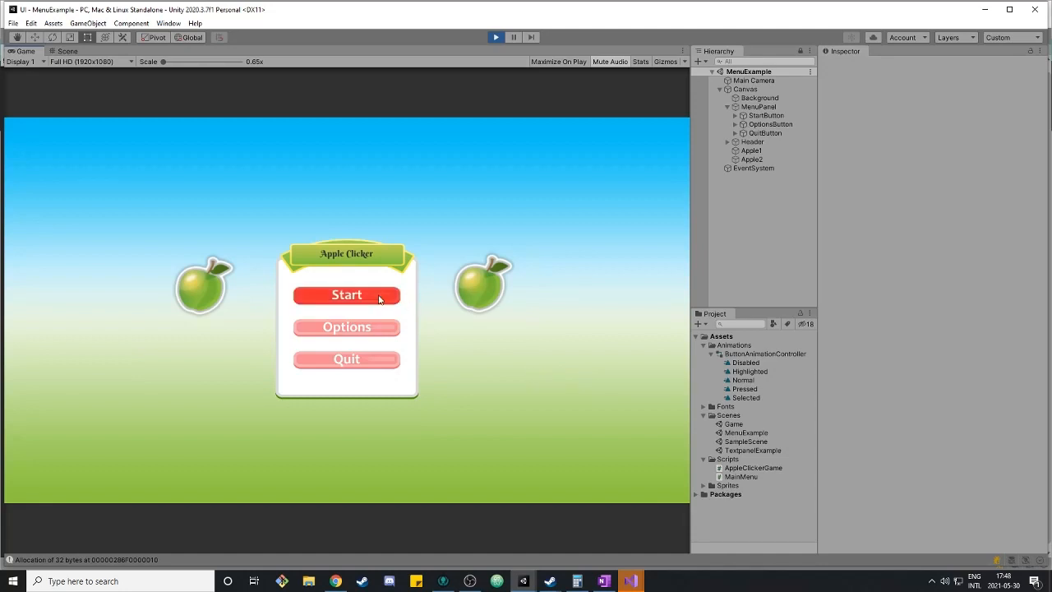
double_click(752, 478)
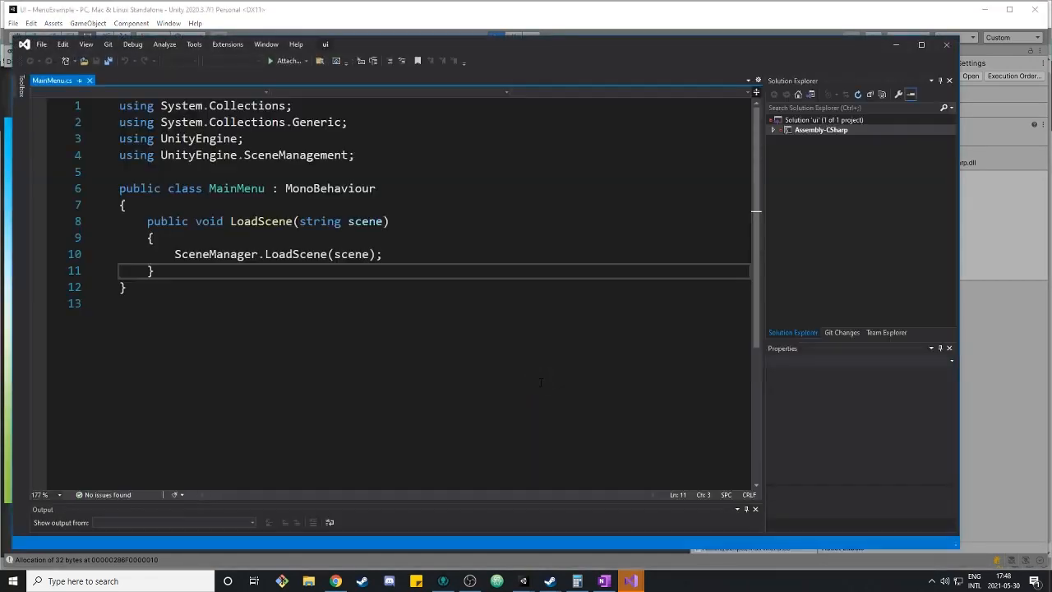
left_click(218, 254)
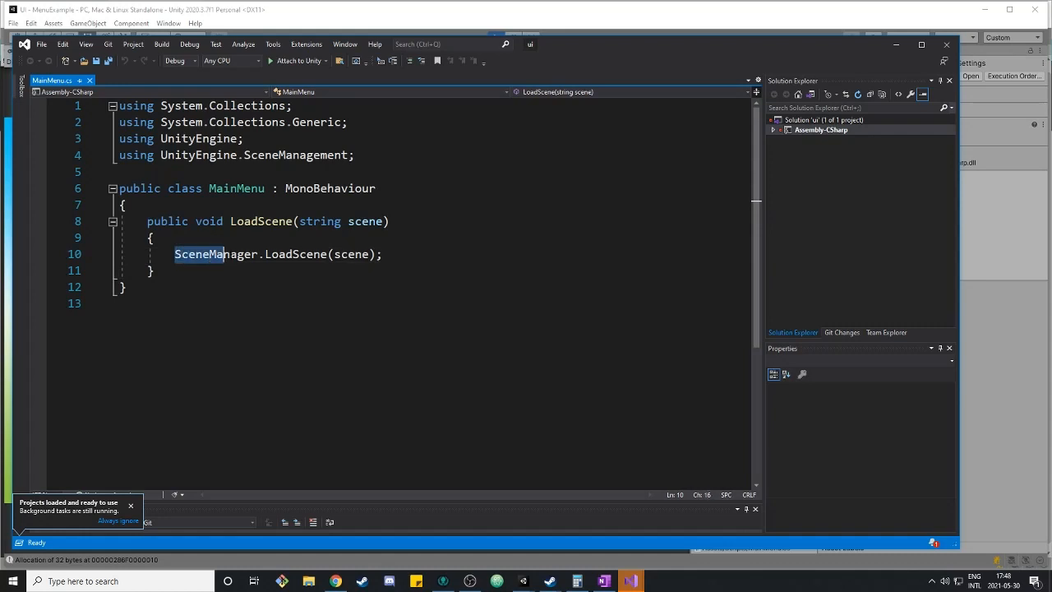
left_click(287, 254)
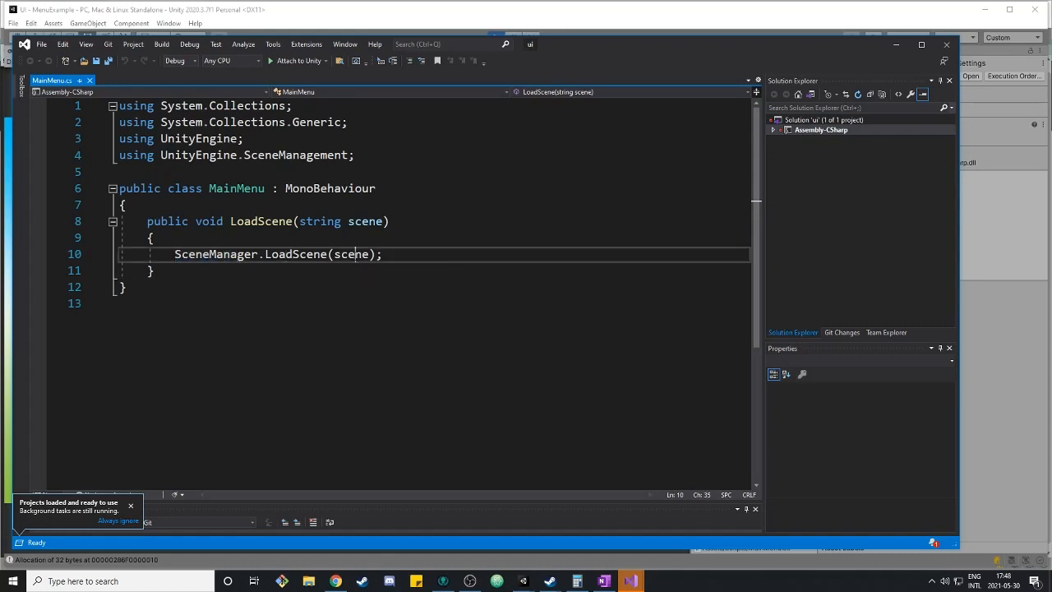
left_click(264, 221)
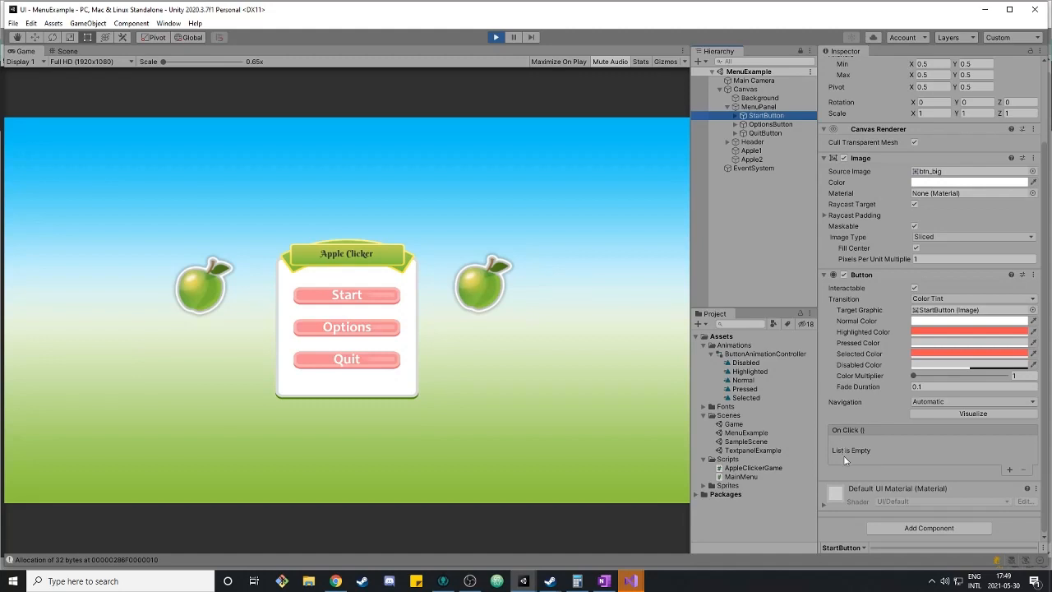
Add an On Click event to StartButton that targets the Canvas object and calls MainMenu.LoadScene (string).
left_click(1010, 470)
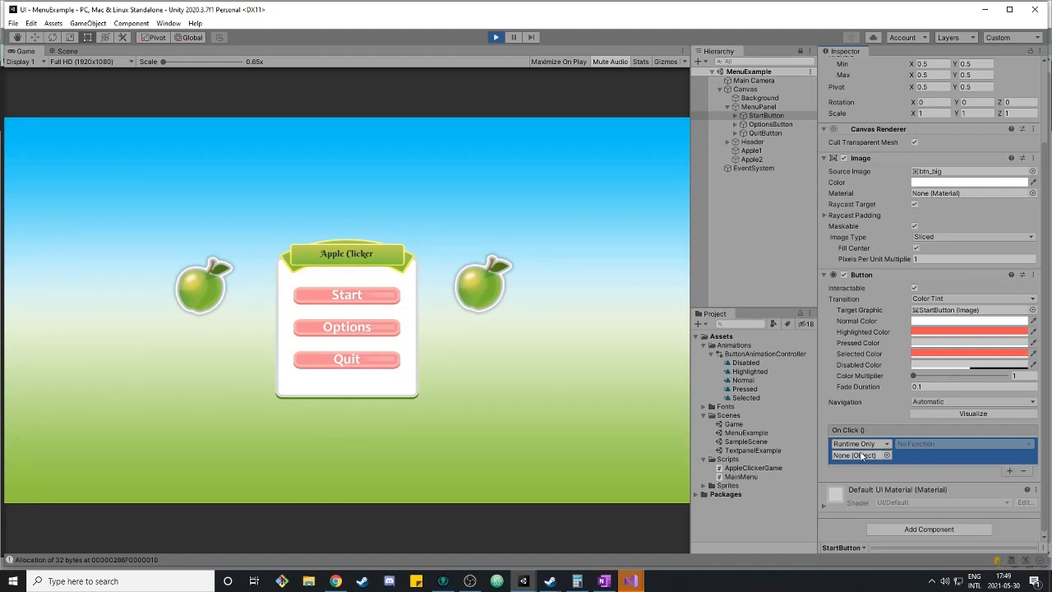
left_click_drag(766, 115, 861, 454)
left_click(955, 445)
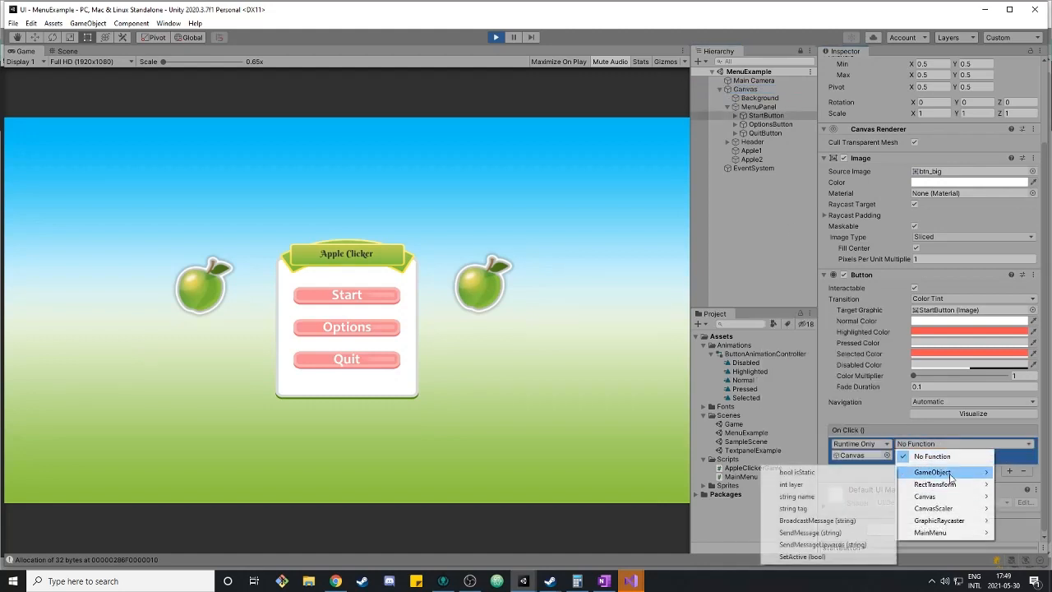
mouse_move(951, 534)
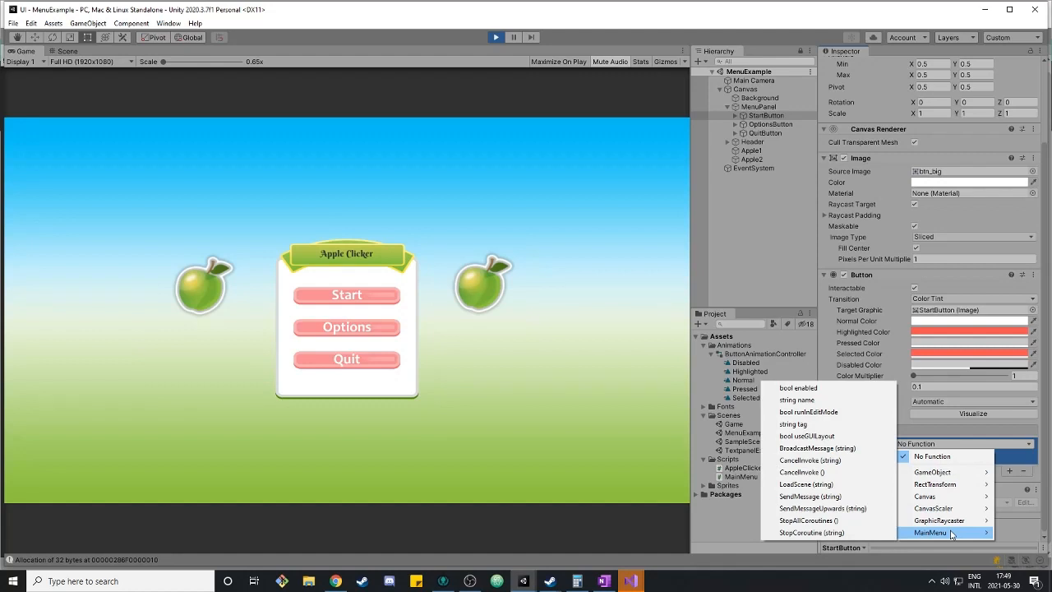
left_click(830, 485)
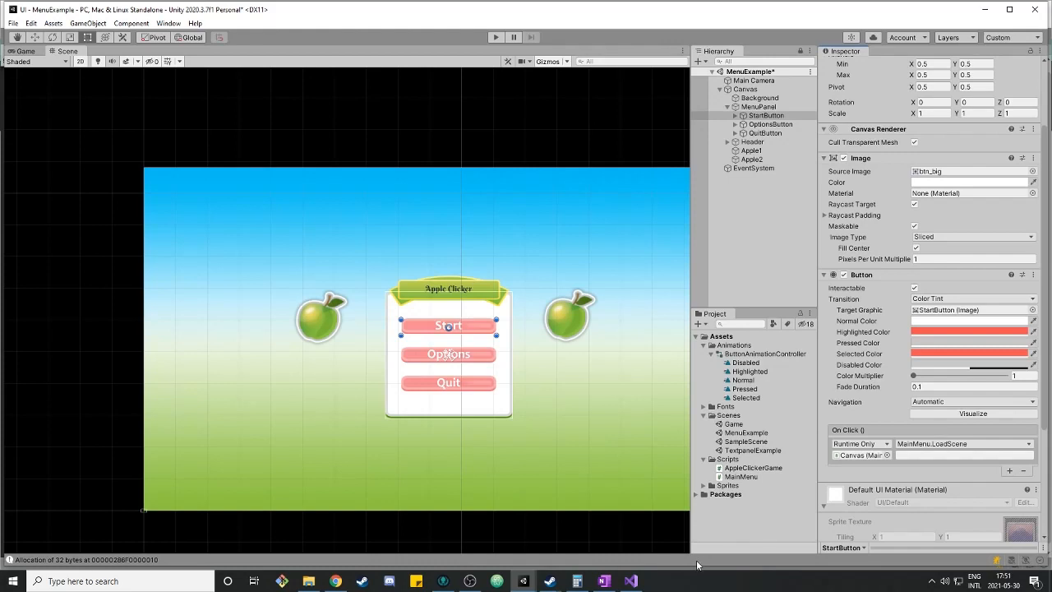
Check LoadScene's string parameter in the script, then set StartButton's On Click argument to Game and save the scene.
left_click(630, 580)
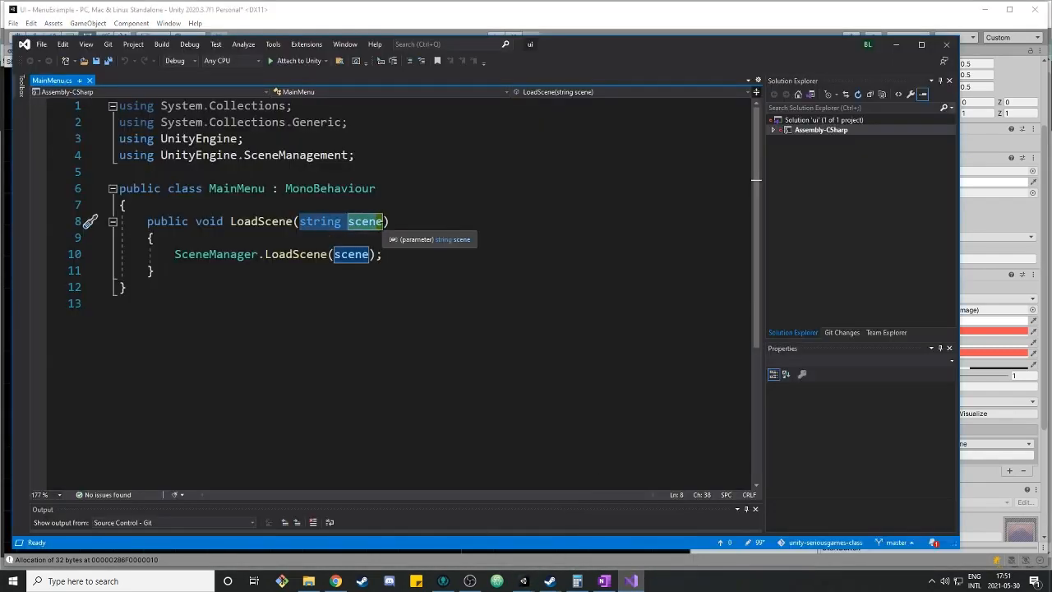
left_click(984, 474)
left_click(983, 455)
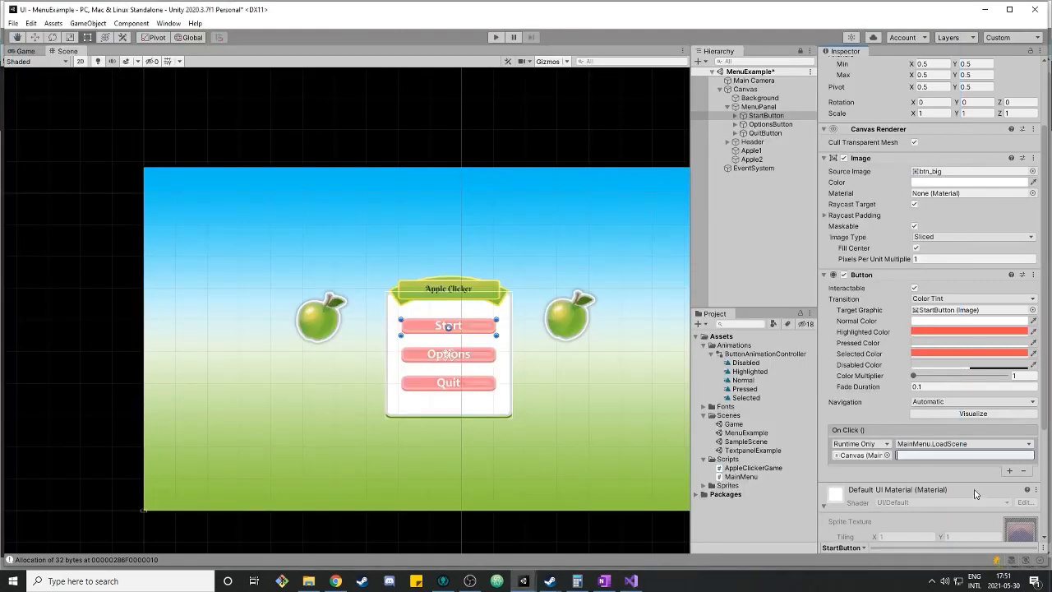
type("Game")
key("ctrl+s")
Switch to Visual Studio and examine the LoadScene declaration in MainMenu.cs, including its public modifier.
left_click(627, 581)
left_click_drag(147, 221, 460, 220)
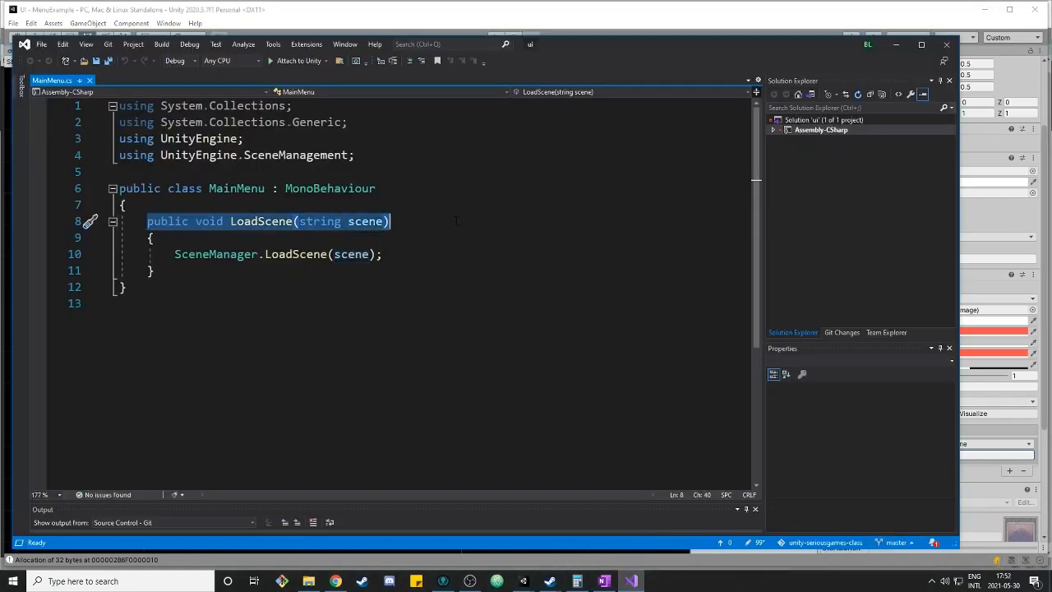
left_click(421, 220)
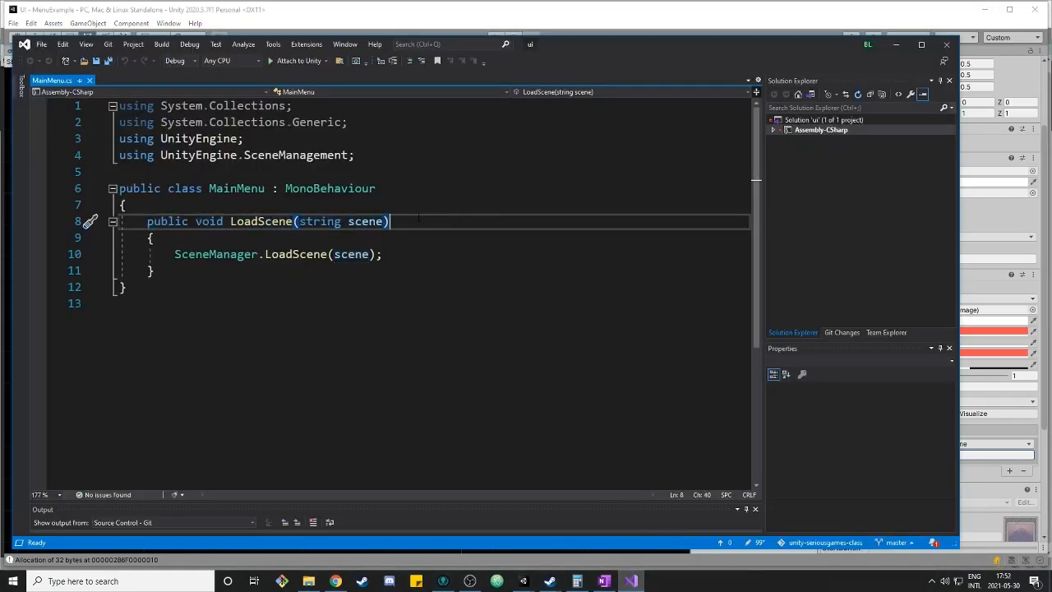
left_click_drag(148, 221, 182, 221)
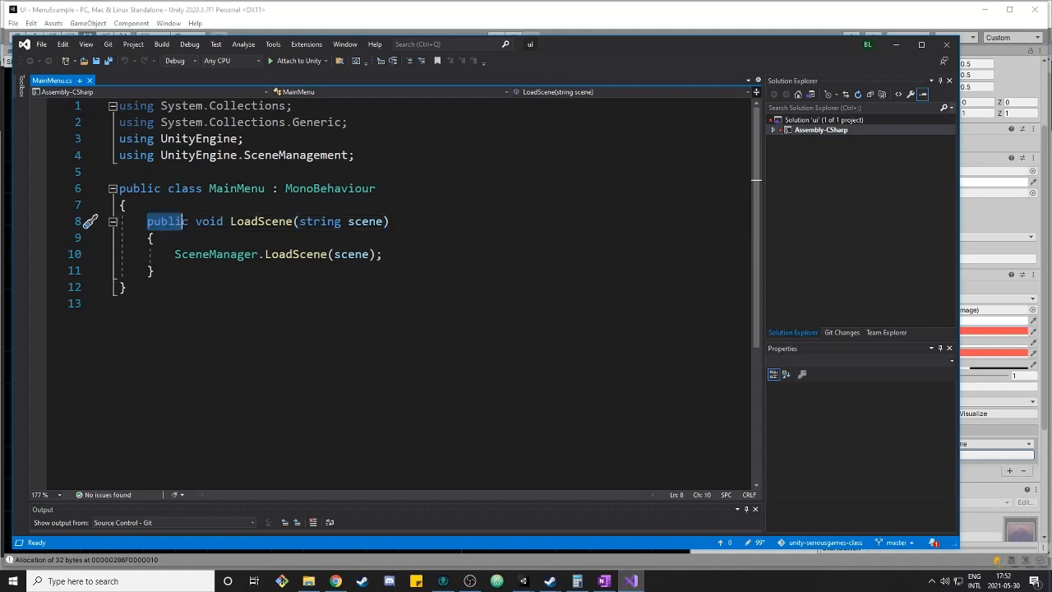
left_click(179, 237)
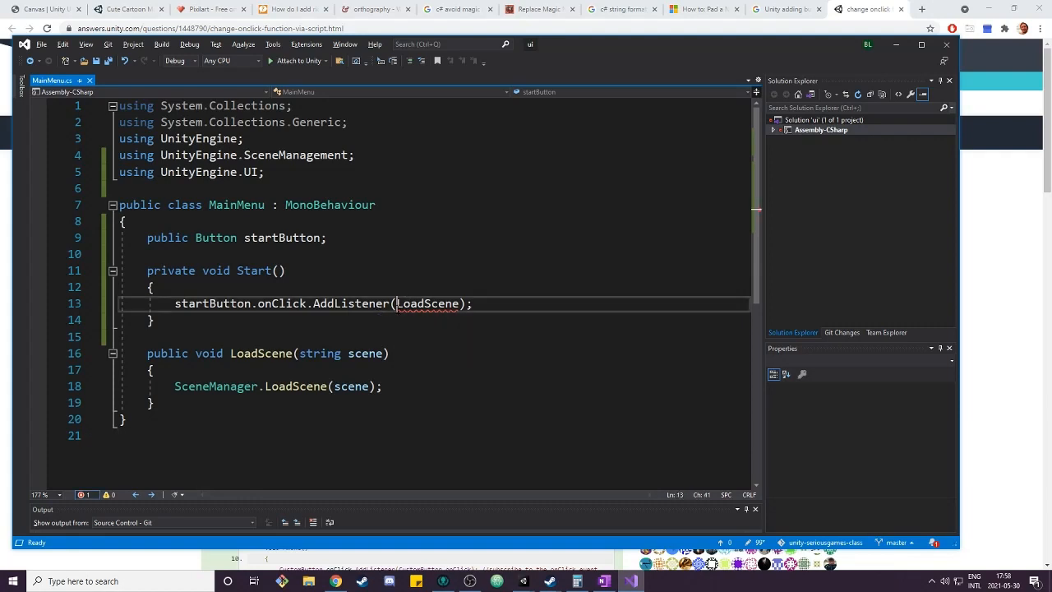
Change the startButton listener in Start() to the lambda () => LoadScene("Game") and save the script.
left_click(397, 304)
type("() =>")
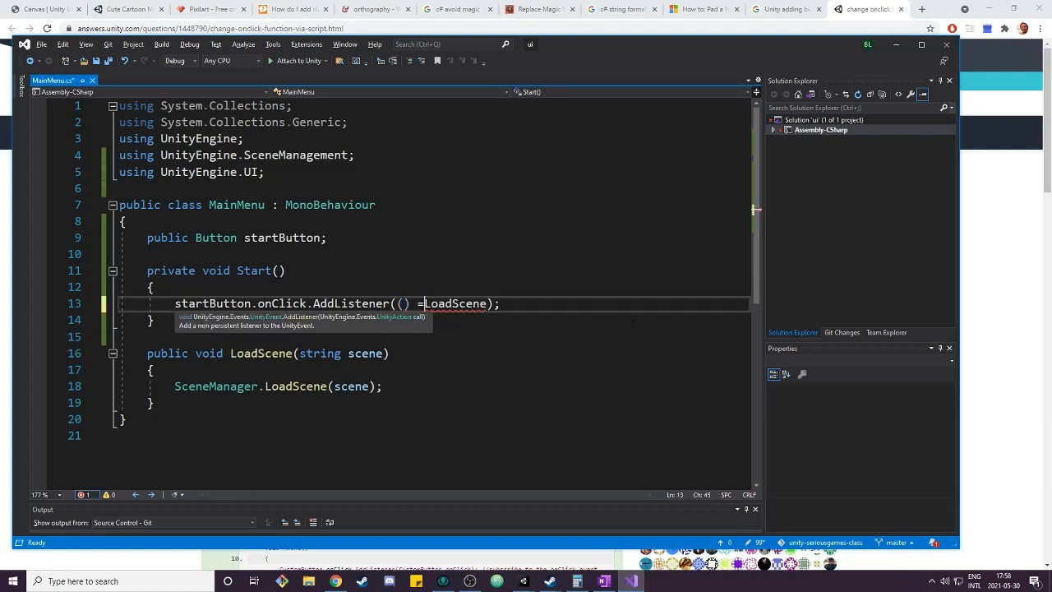
key("Right")
key("Right")
key("Right")
key("Right")
key("Right")
key("Right")
key("Right")
key("Right")
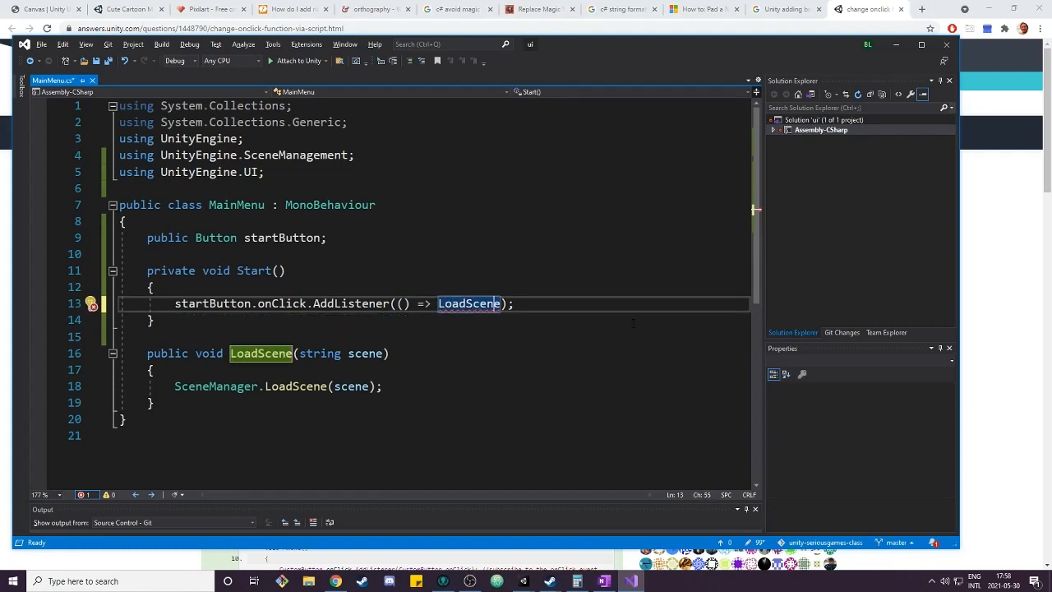
type("(")
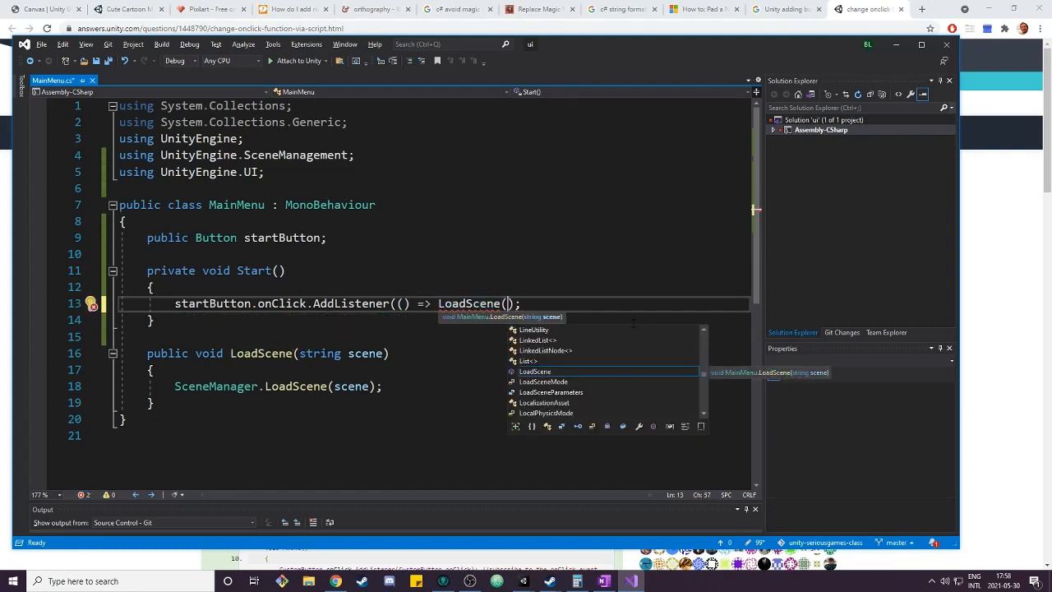
type("\"G")
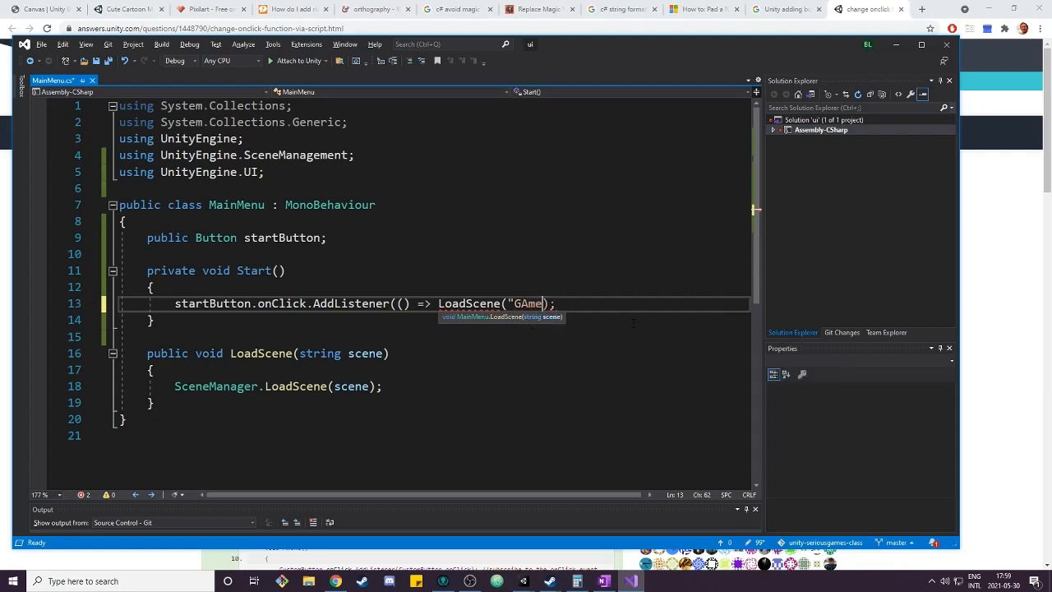
type("ame\"")
key("ctrl+s")
type(")")
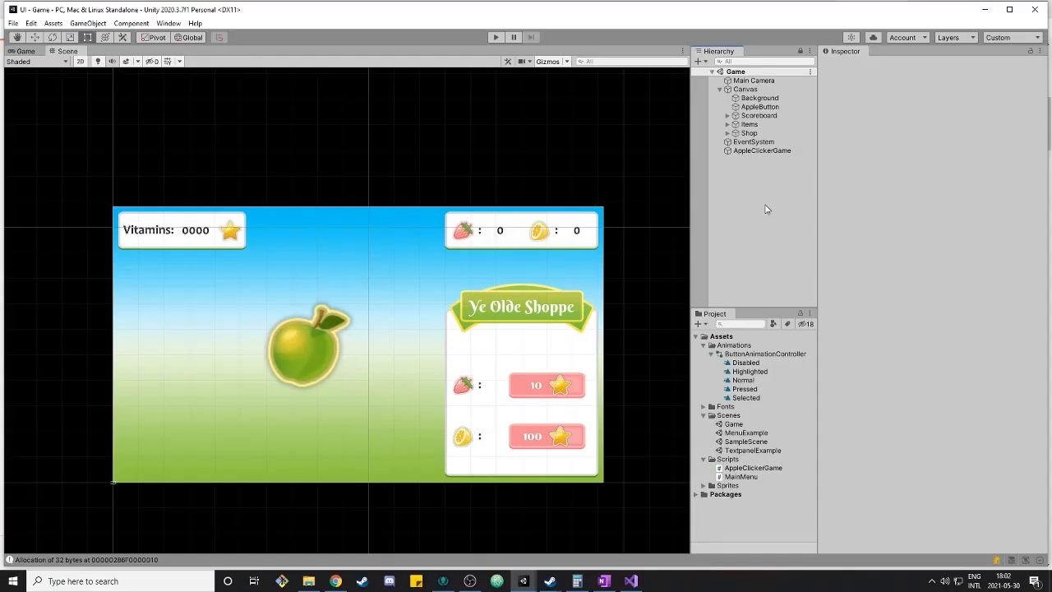
Inspect the anchors and components of AppleButton, Scoreboard, Items and Shop in the Game scene.
left_click(760, 107)
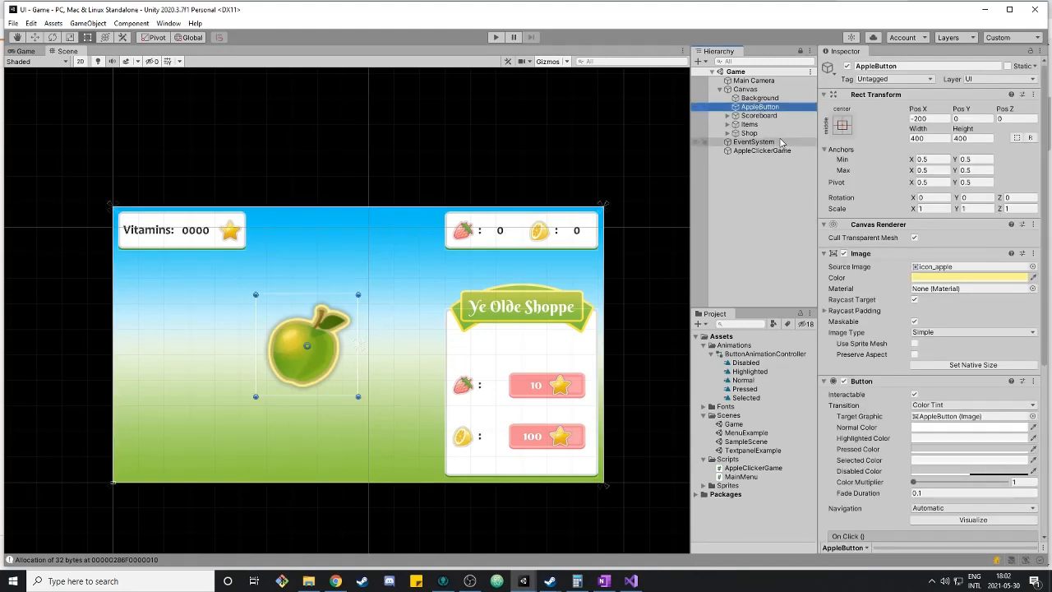
left_click(772, 117)
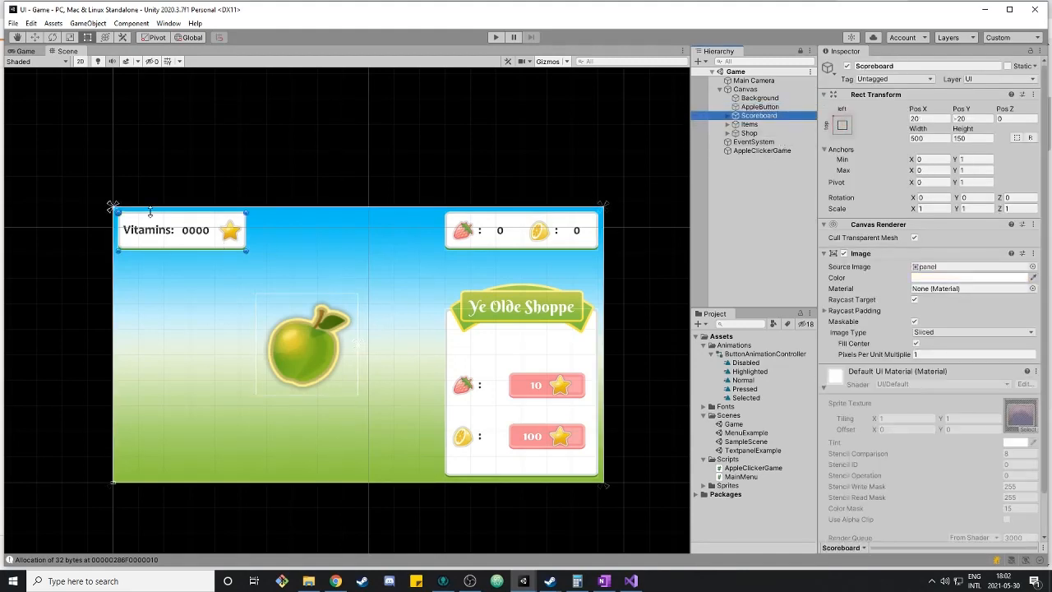
left_click(783, 125)
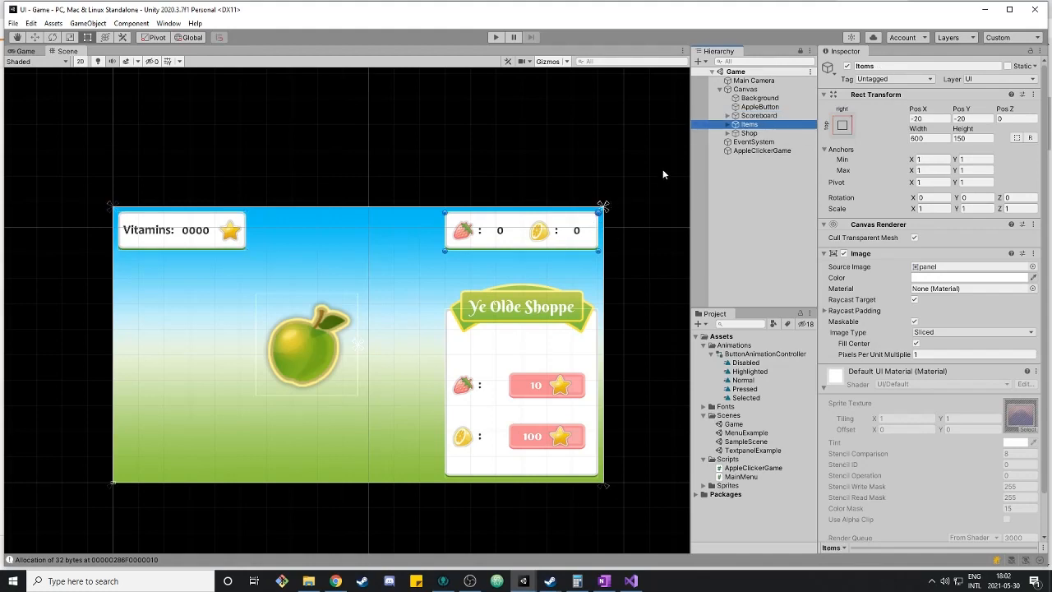
left_click(750, 133)
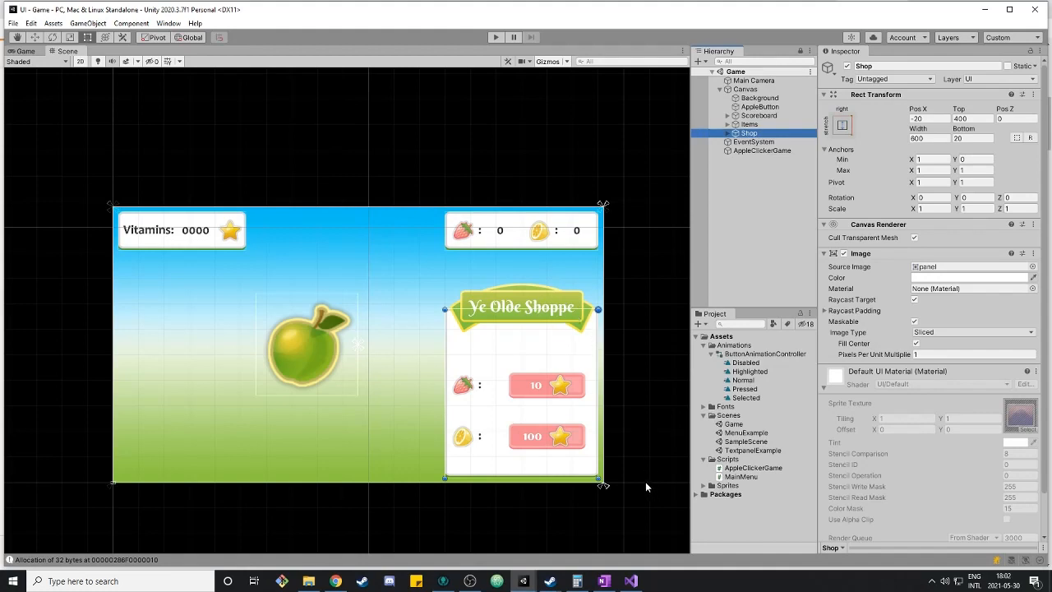
Expand Shop with its LemonsShop and StrawberriesShop children and inspect BuyStrawberriesButton's On Click event.
left_click(726, 132)
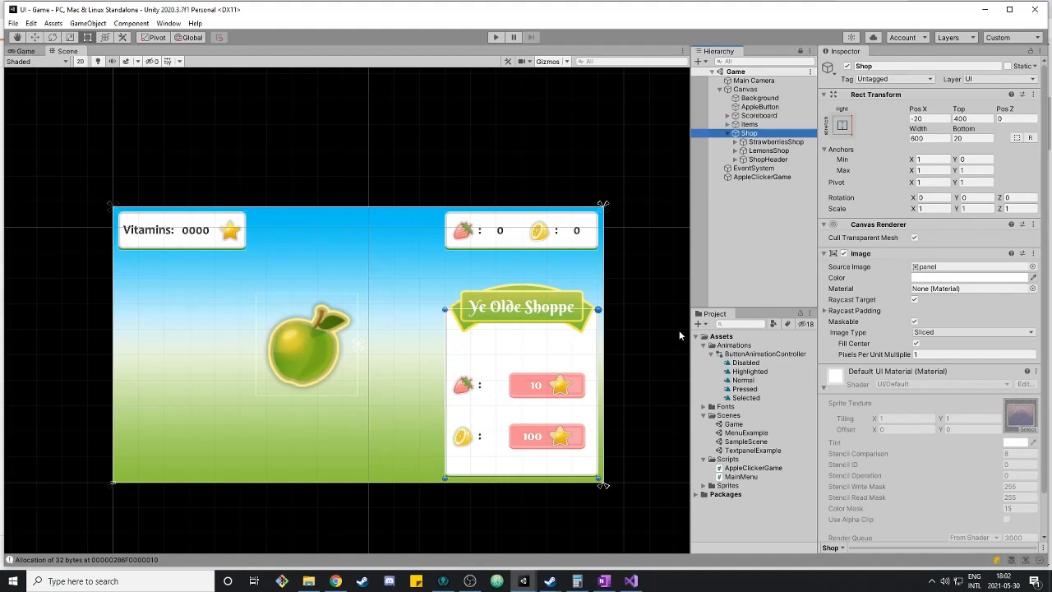
left_click(737, 153)
left_click(735, 151)
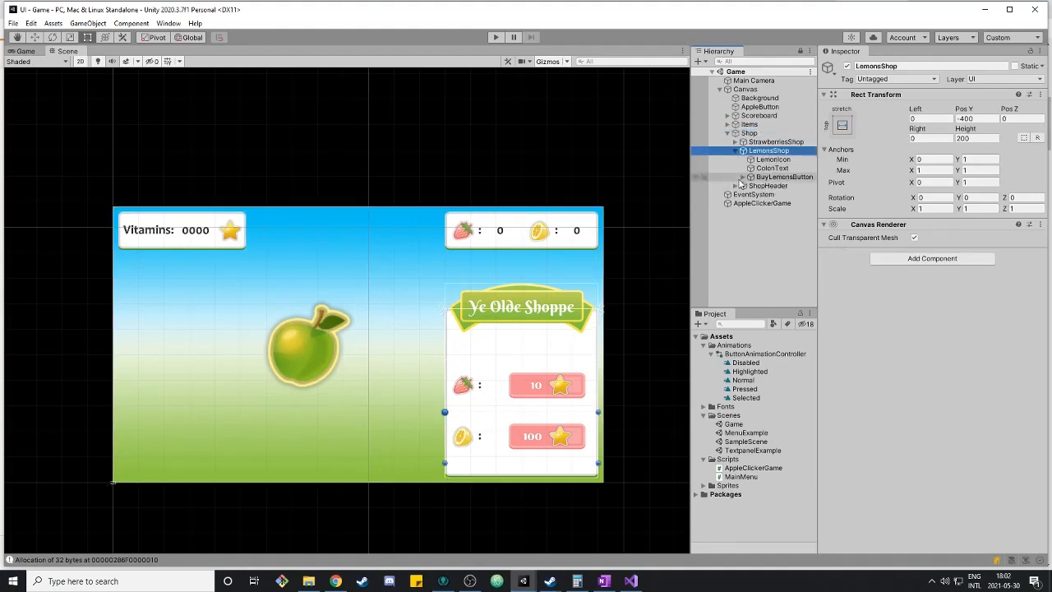
left_click(735, 142)
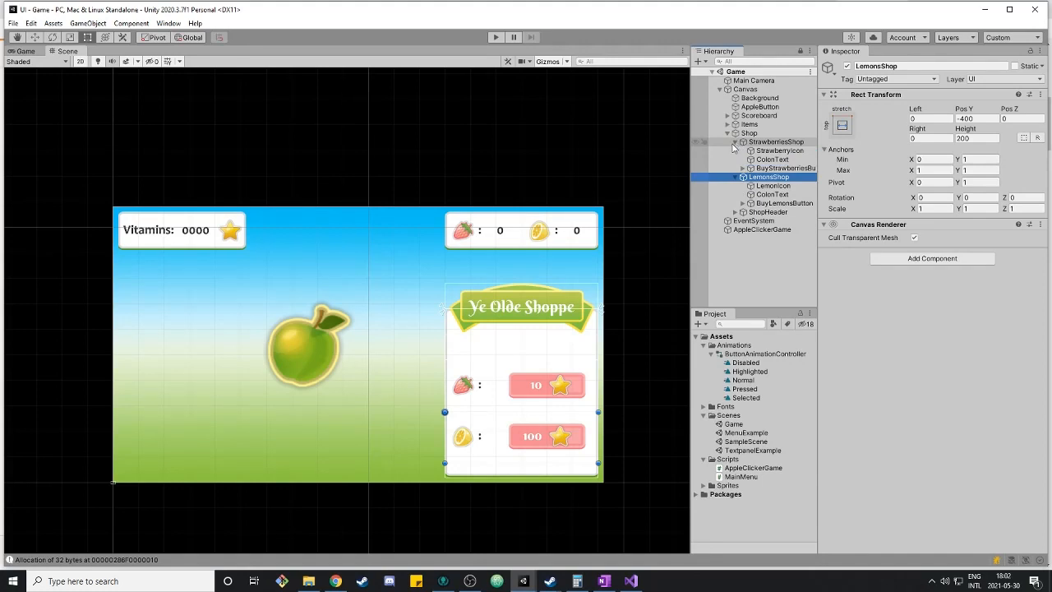
left_click(775, 169)
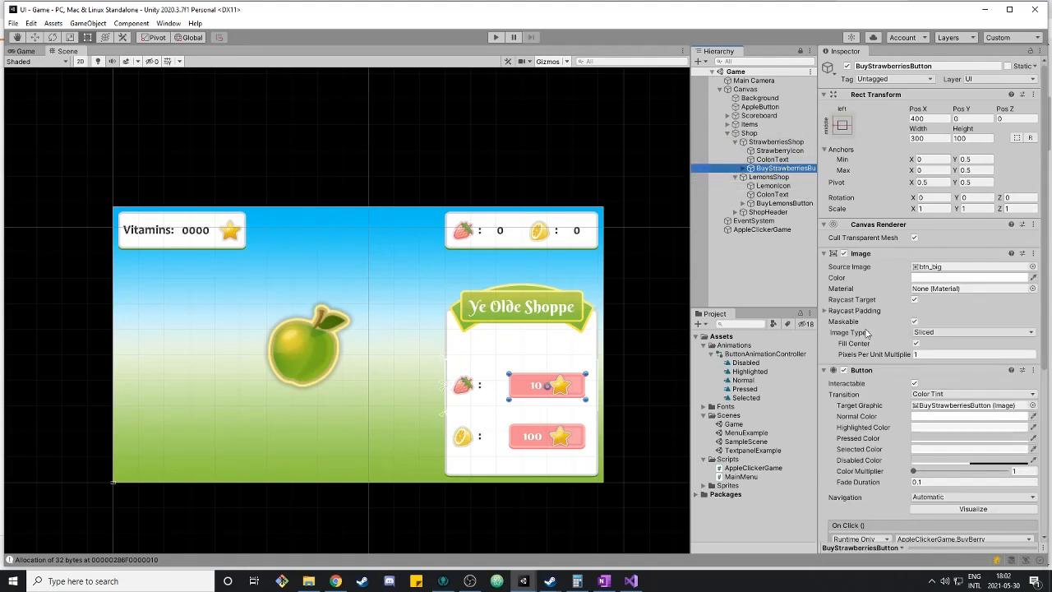
scroll(864, 336, "down", 3)
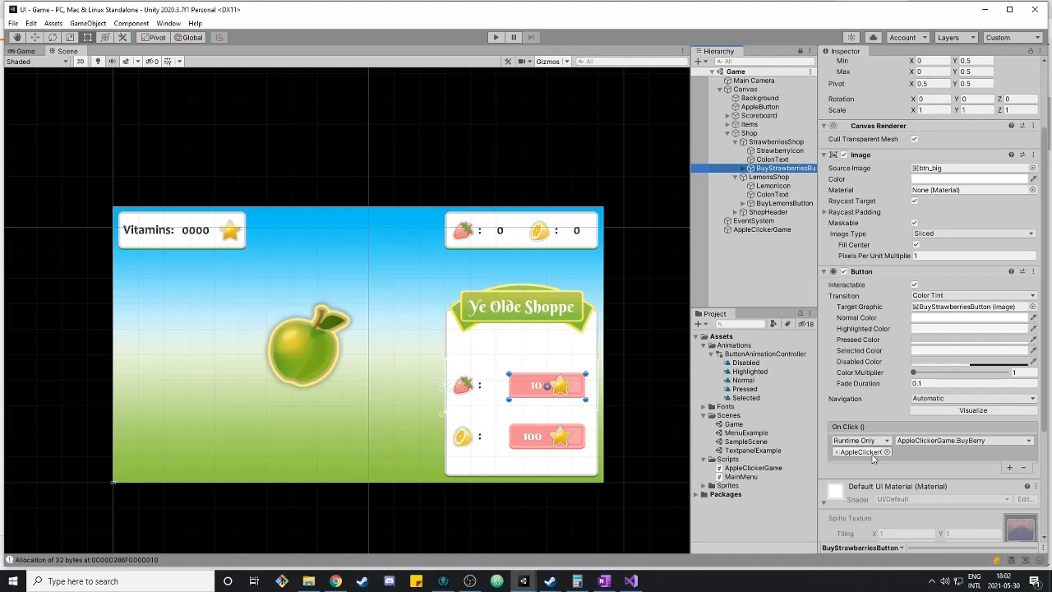
Inspect the AppleClickerGame object's script fields, then check AppleButton's On Click event and locate its target object.
left_click(746, 231)
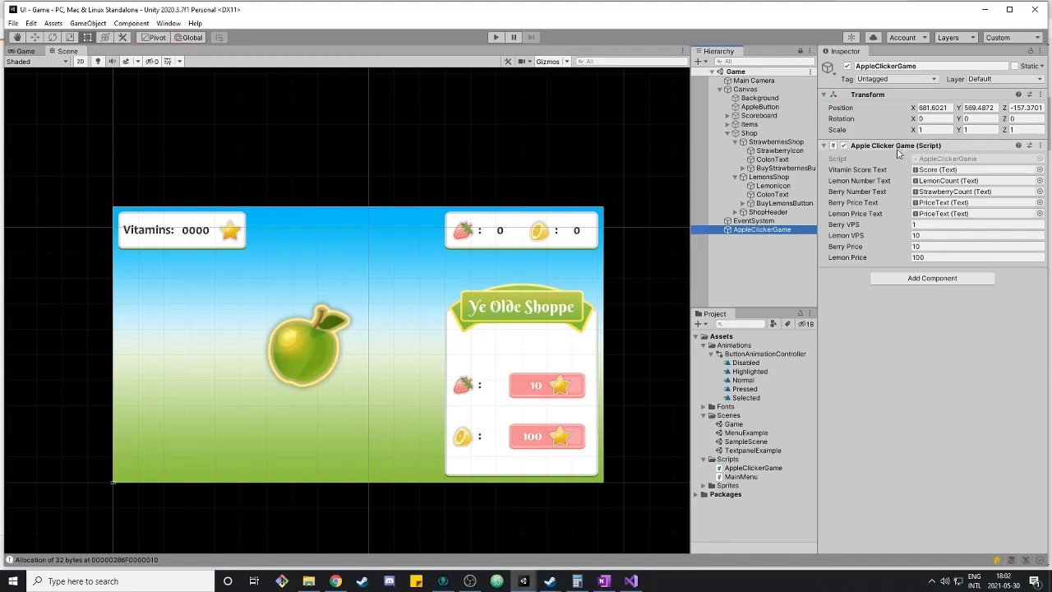
left_click(773, 108)
scroll(875, 478, "down", 3)
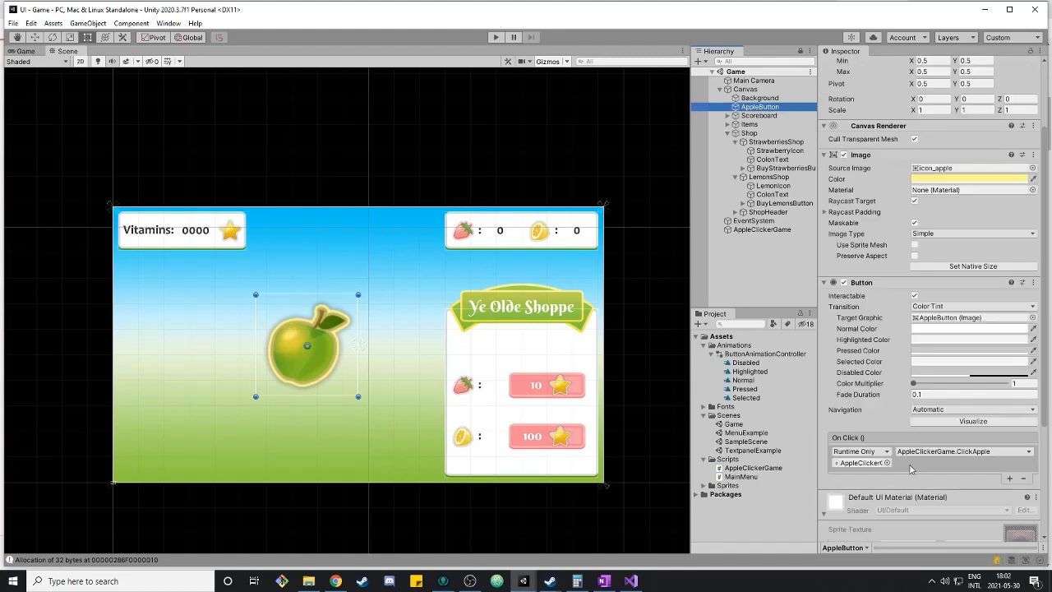
left_click(860, 462)
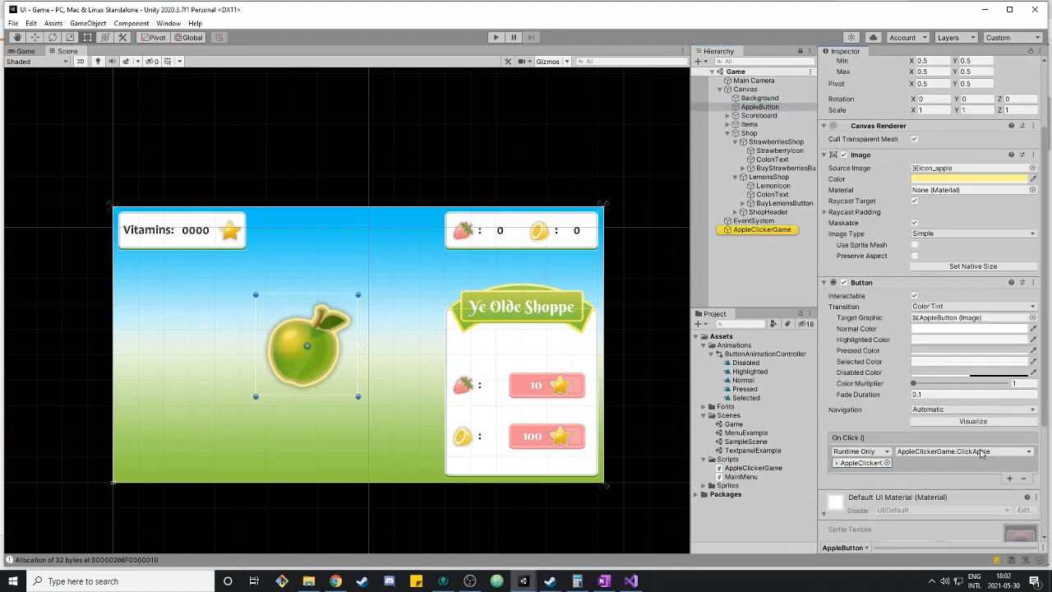
Check BuyStrawberriesButton and BuyLemonsButton in the Inspector, then switch to Visual Studio to view the AppleClickerGame script.
left_click(776, 168)
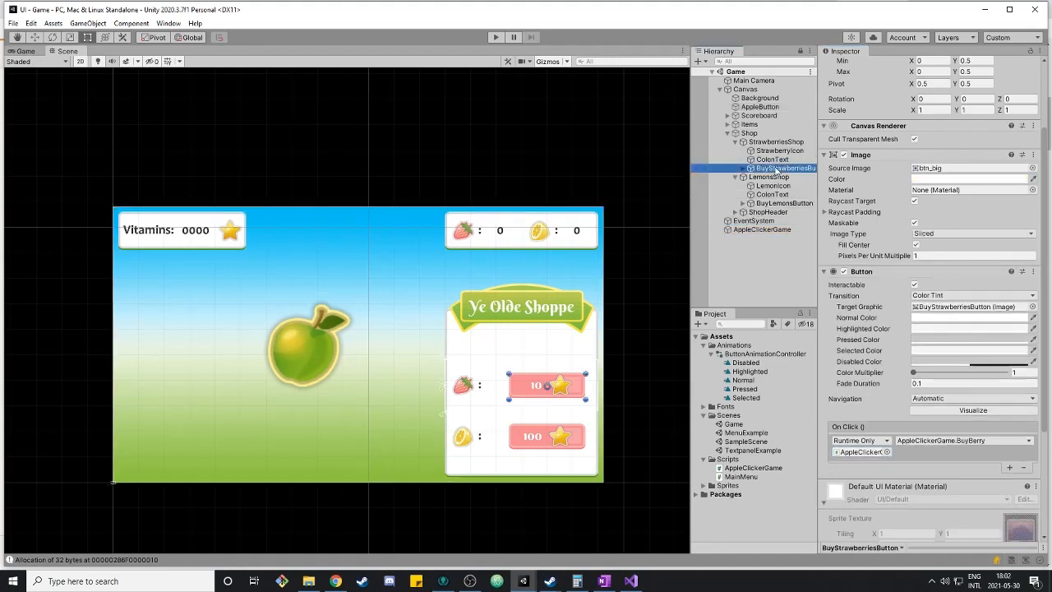
left_click(784, 203)
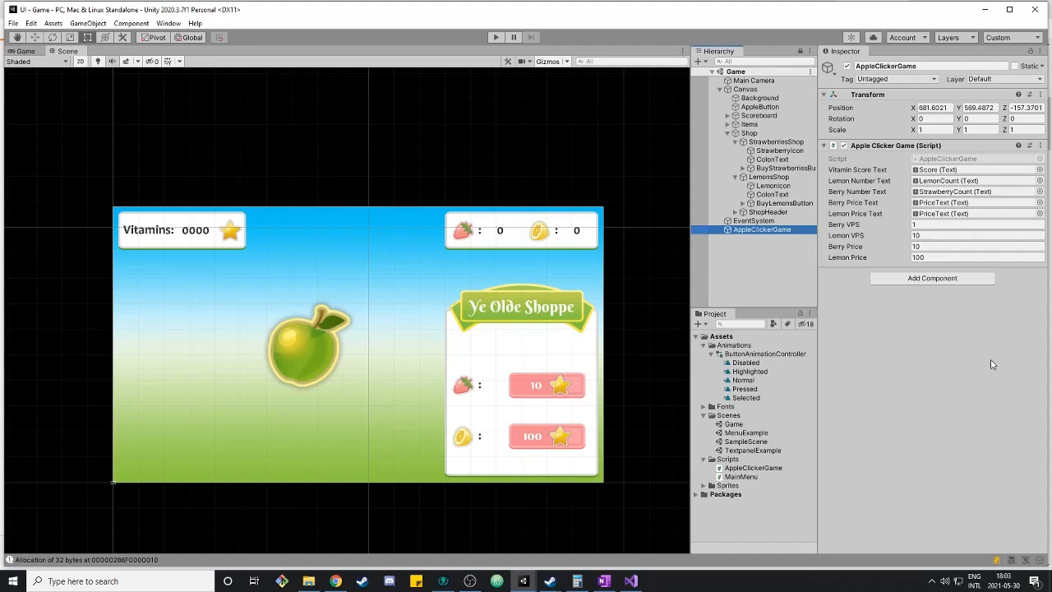
key("alt+Tab")
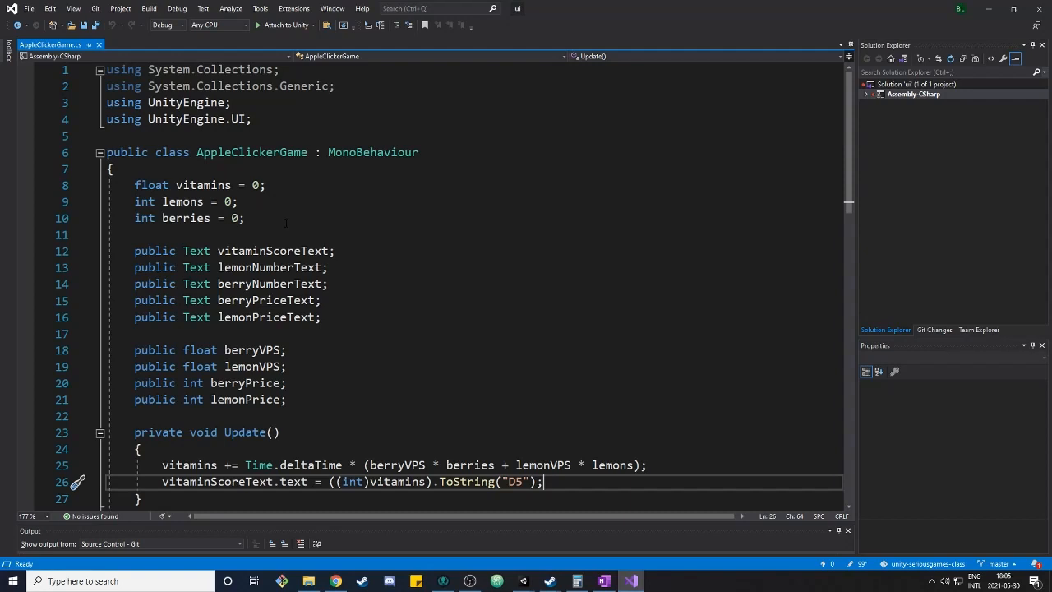
Examine the AppleClickerGame script's fields, its Update method and the ClickApple method that increments vitamins.
scroll(315, 211, "down", 1)
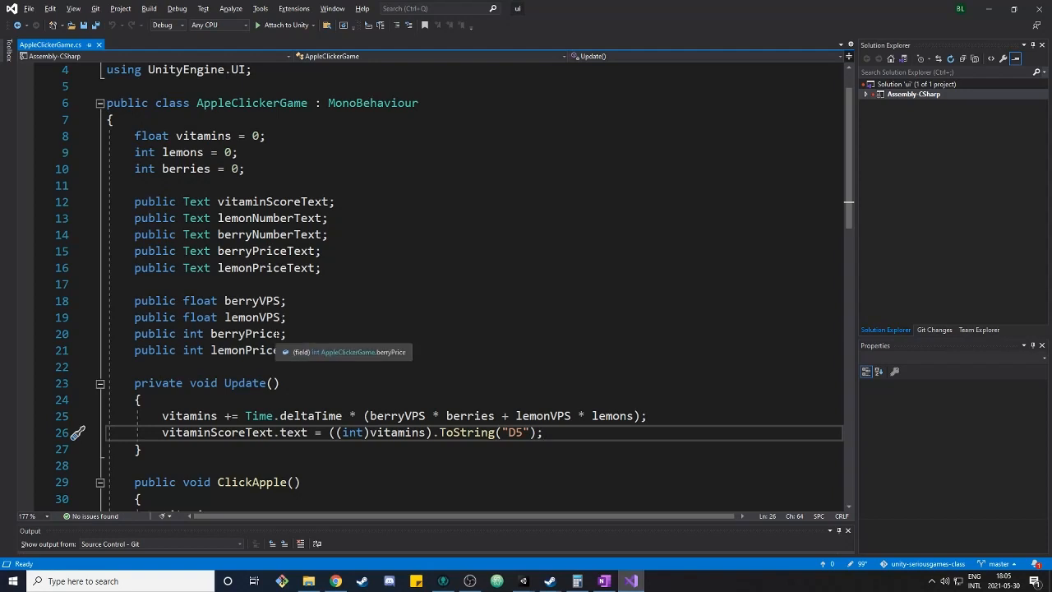
scroll(458, 322, "down", 1)
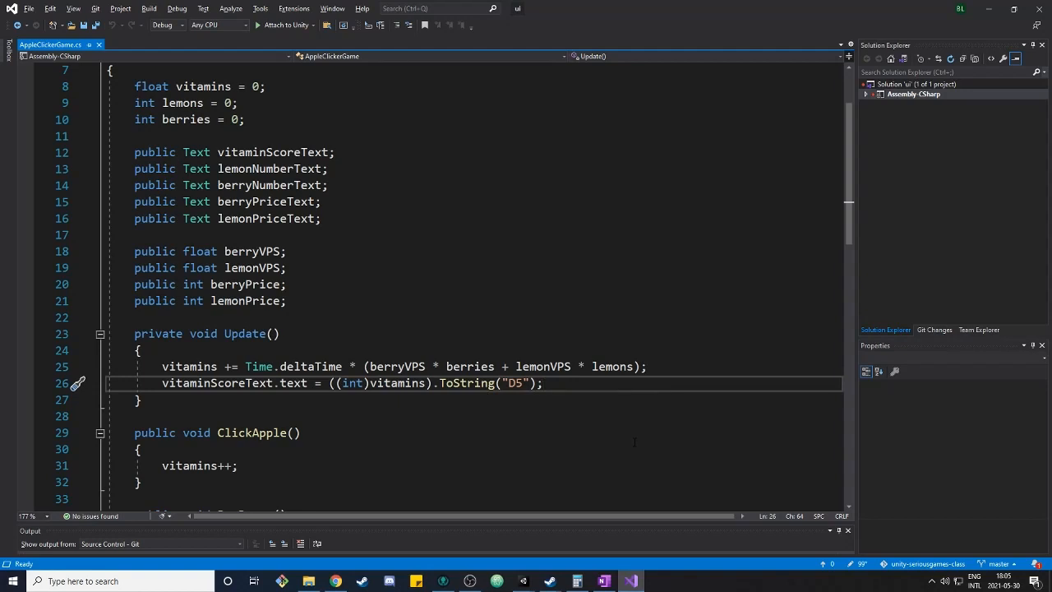
scroll(634, 444, "down", 6)
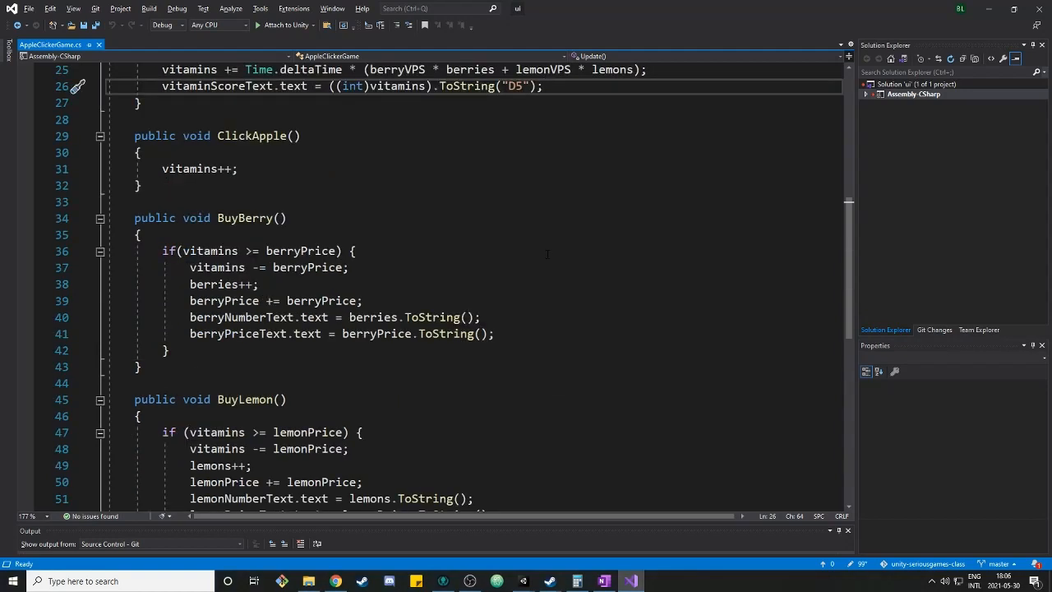
left_click(265, 170)
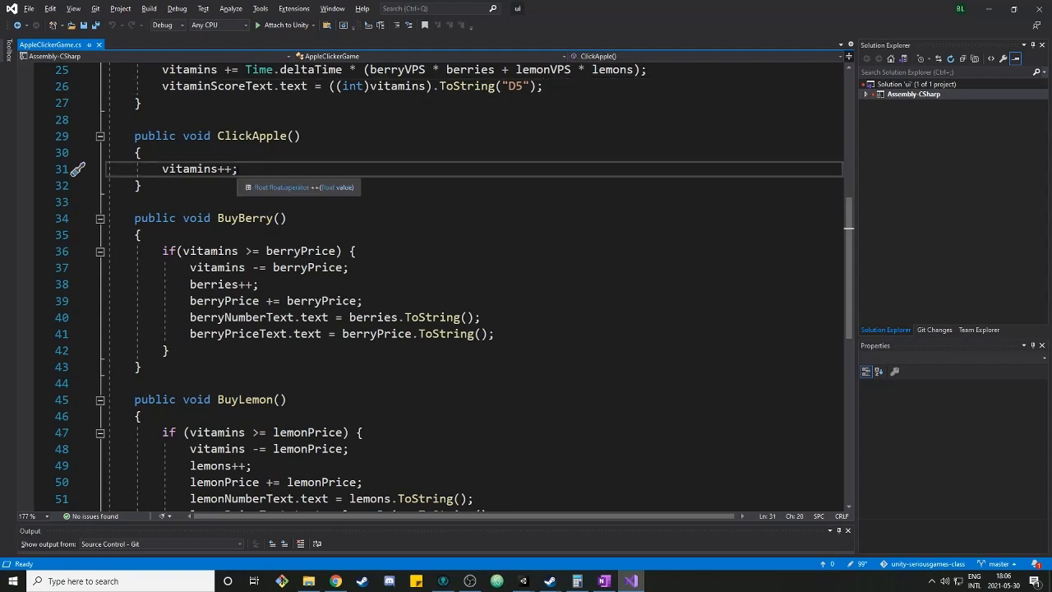
scroll(237, 170, "up", 1)
left_click(280, 87)
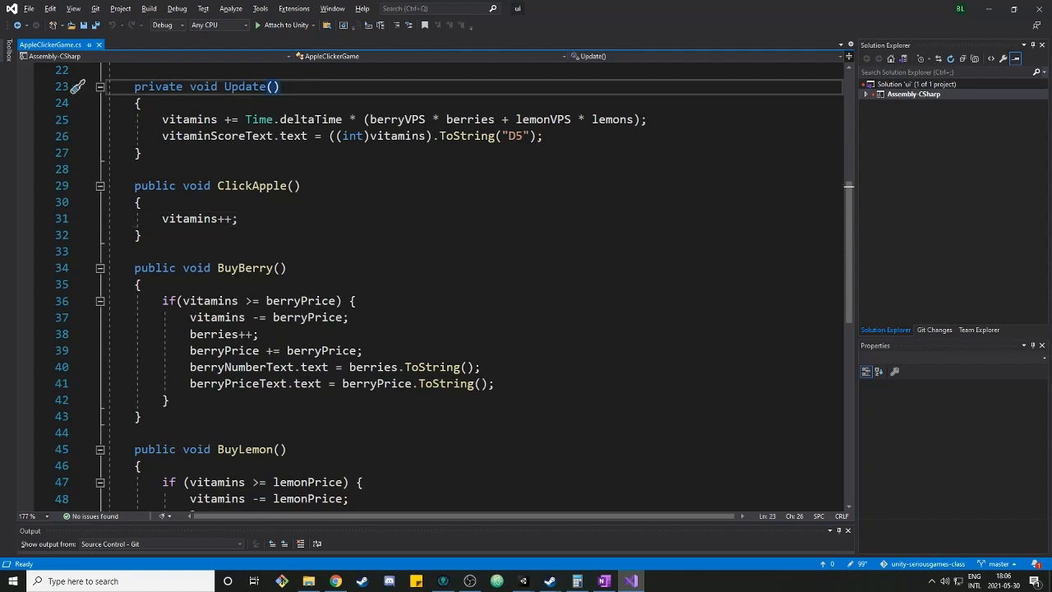
left_click(288, 222)
Examine BuyBerry line by line, covering the berries increment, the berryPrice increase and the berry number and price text updates.
left_click(511, 271)
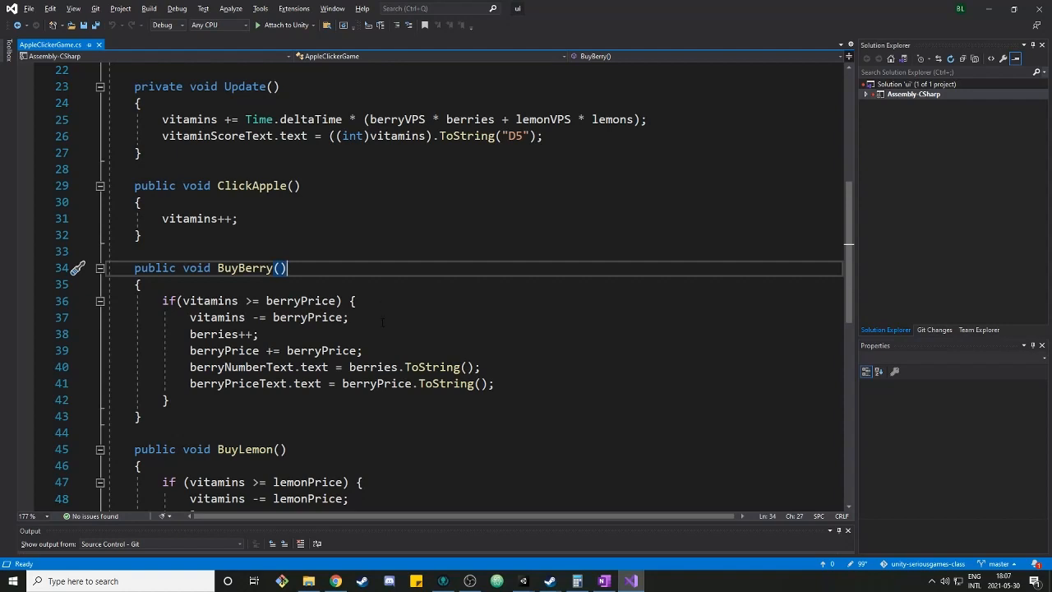
left_click_drag(190, 333, 259, 334)
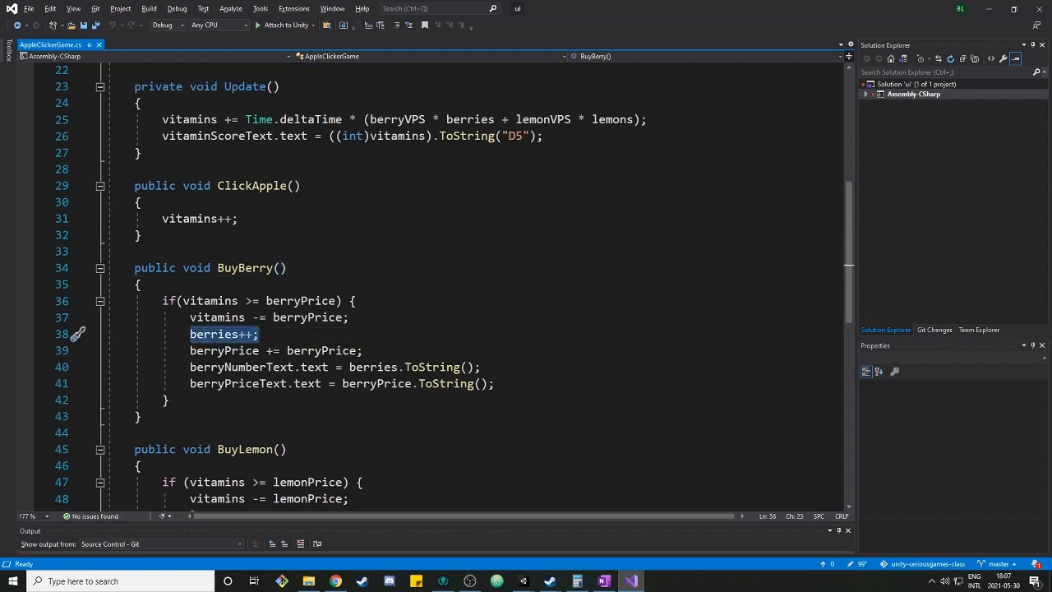
left_click_drag(176, 350, 362, 350)
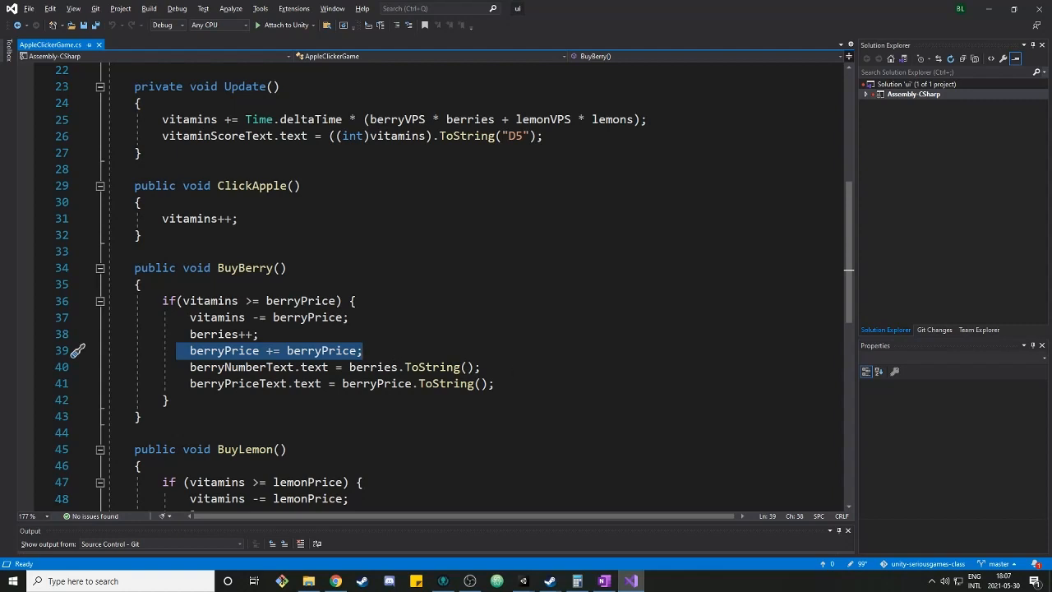
left_click_drag(190, 367, 483, 366)
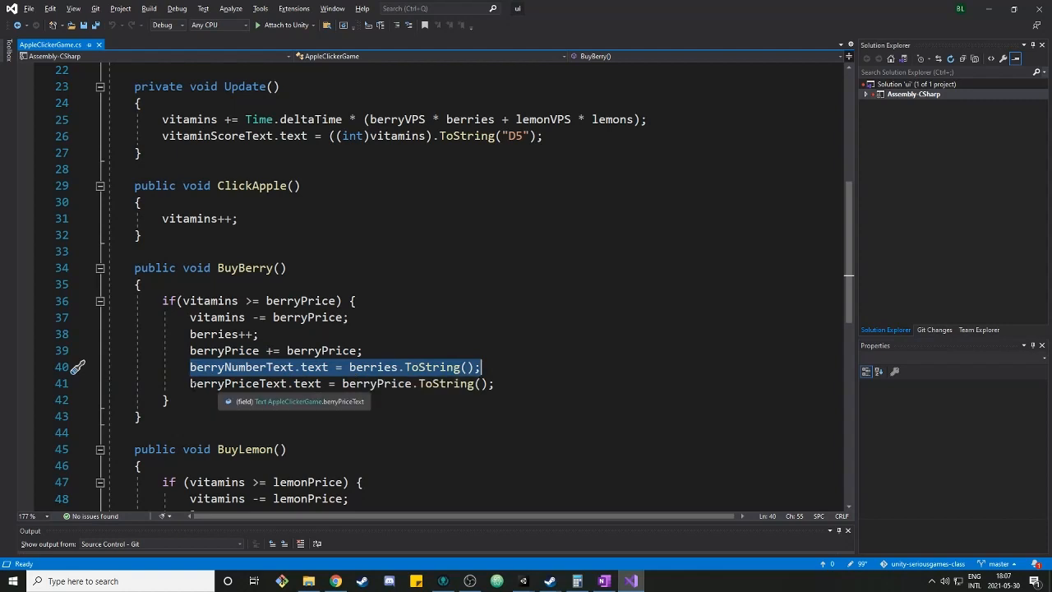
left_click_drag(190, 383, 569, 393)
left_click(555, 399)
left_click(550, 387)
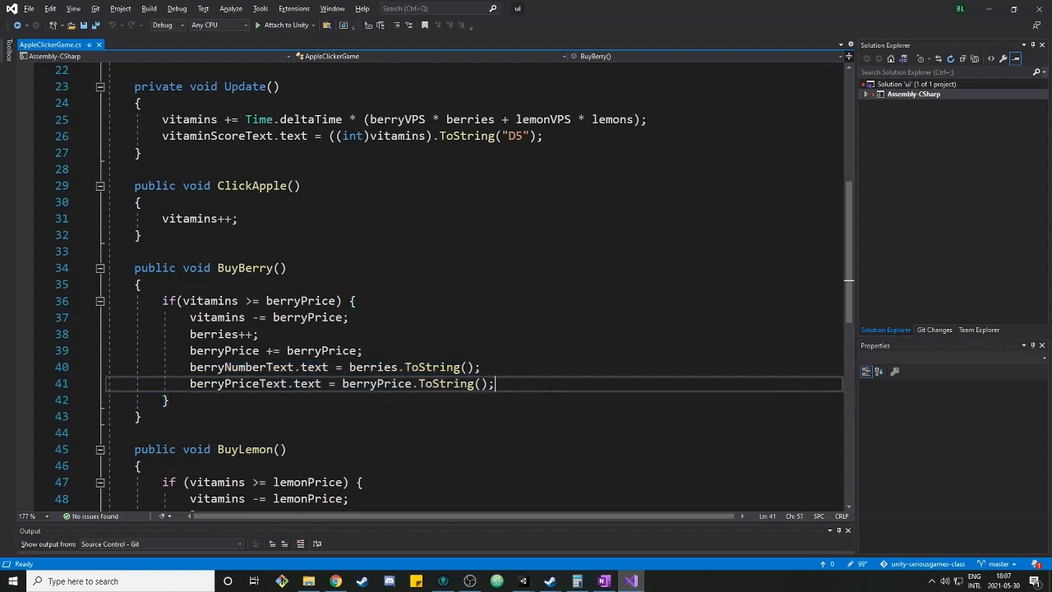
Switch to the running game in Unity, collect 14 vitamins from the apple and buy a strawberry for 10.
key("alt+Tab")
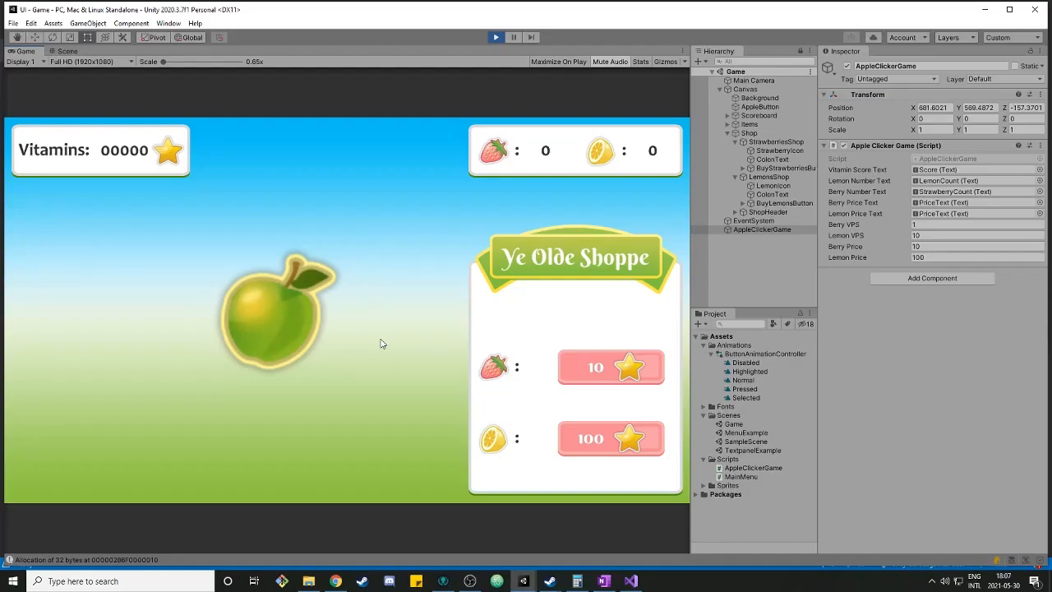
left_click(288, 314)
left_click(282, 315)
left_click(282, 315)
left_click(282, 315)
left_click(282, 317)
left_click(281, 318)
left_click(281, 314)
left_click(281, 313)
left_click(281, 314)
left_click(284, 312)
left_click(283, 312)
left_click(286, 310)
left_click(286, 311)
left_click(286, 311)
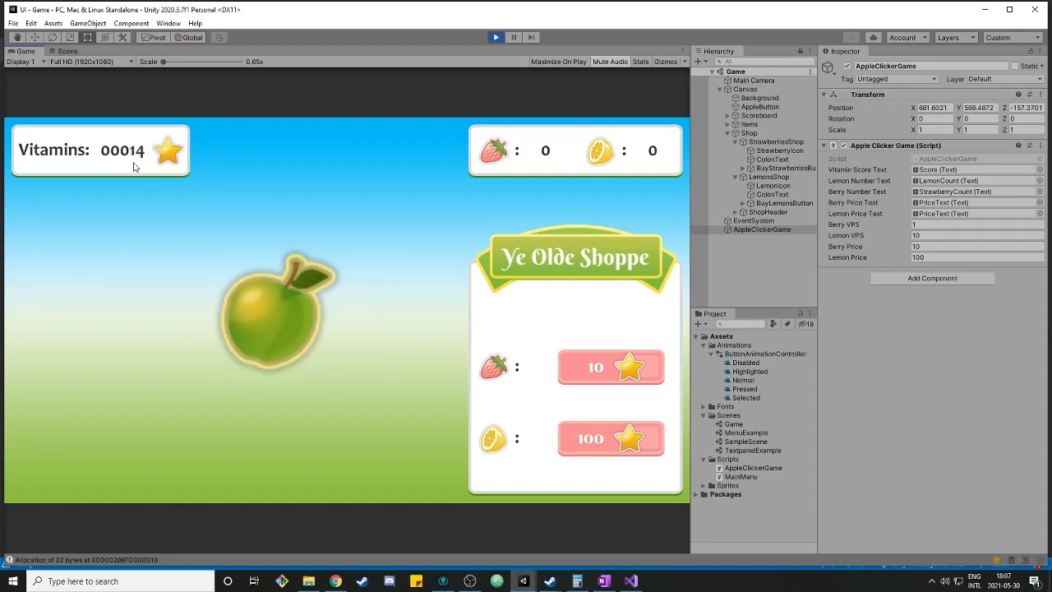
left_click(609, 370)
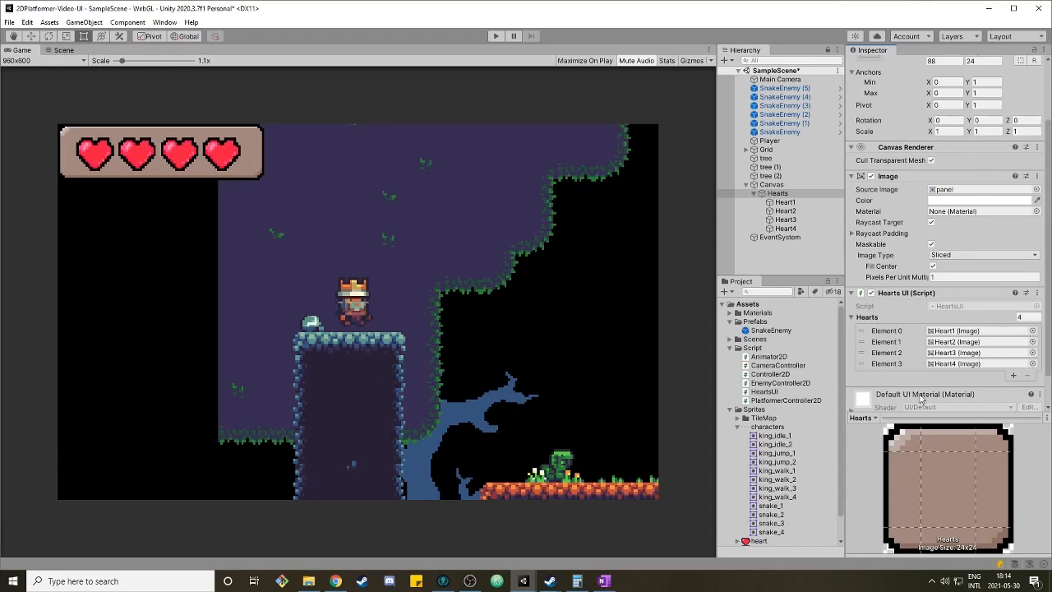
Locate the Heart1 to Heart4 images referenced in the Hearts array of the Hearts UI script.
left_click(956, 331)
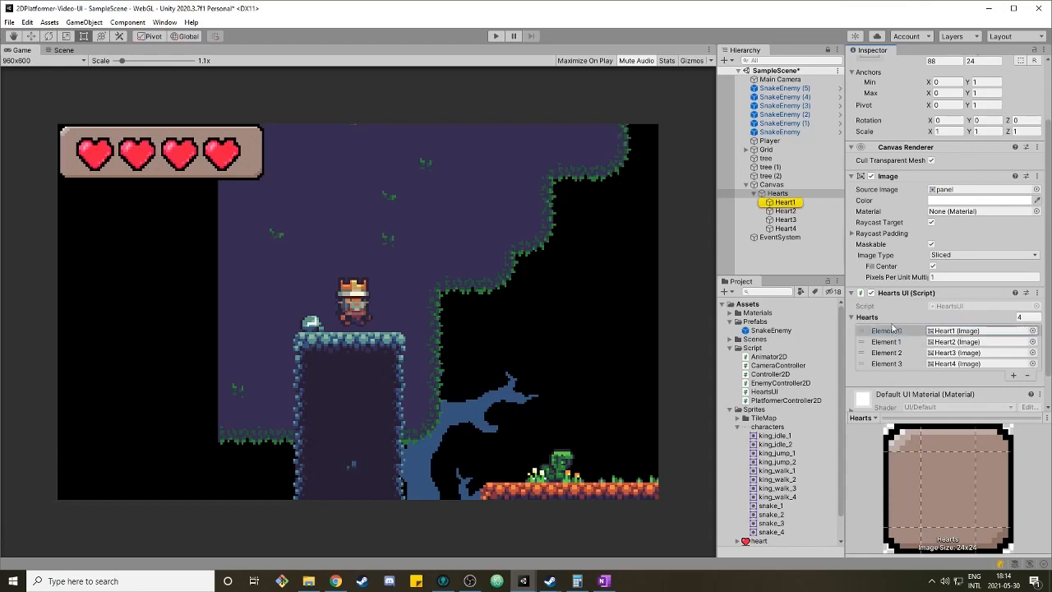
left_click(954, 341)
left_click(952, 352)
left_click(953, 363)
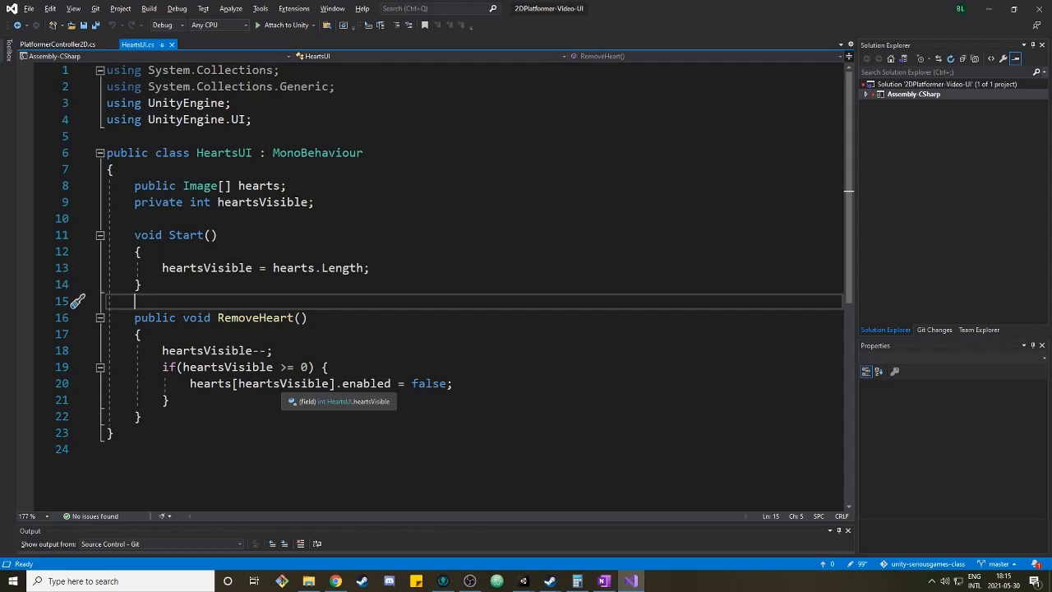
Check RemoveHeart in HeartsUI.cs, then examine the TakeDamage method and the public heartsUI field in PlatformerController2D.cs.
left_click(492, 381)
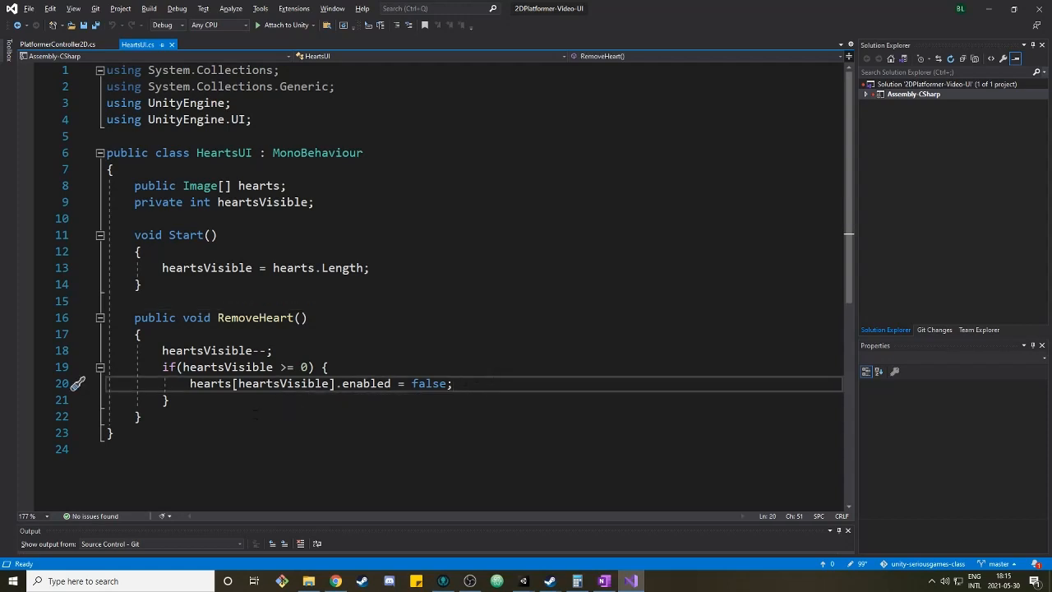
key("ctrl+s")
key("ctrl+Tab")
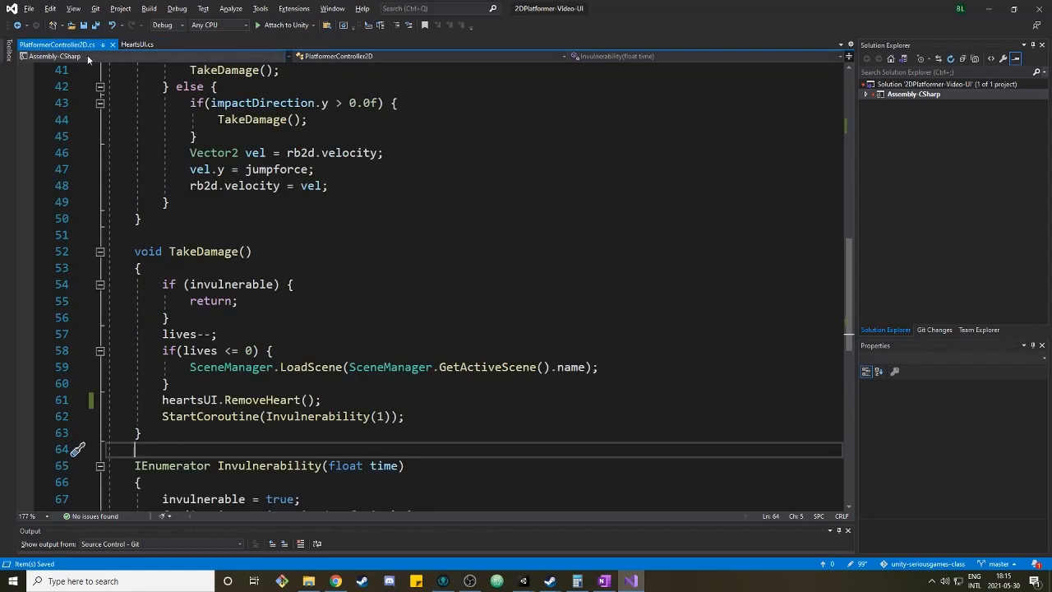
left_click(196, 252)
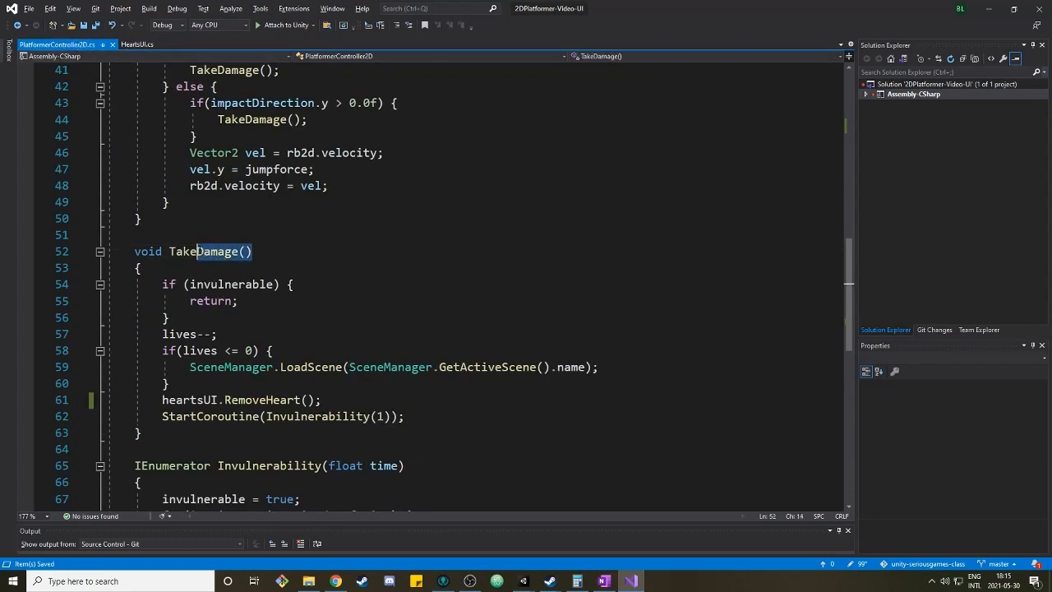
left_click(182, 399)
scroll(334, 345, "up", 7)
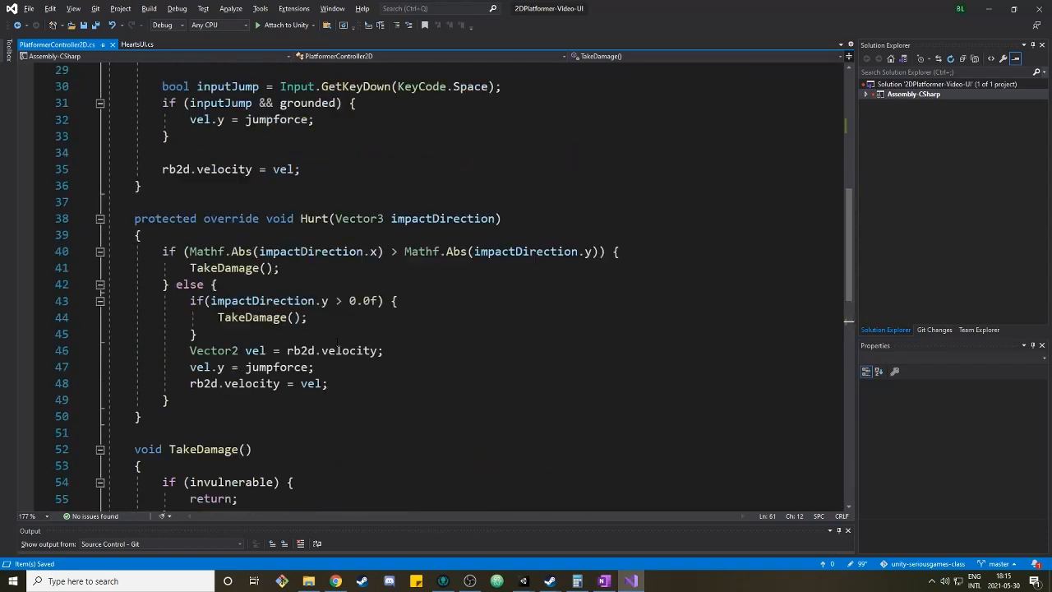
scroll(334, 345, "up", 4)
left_click(327, 170)
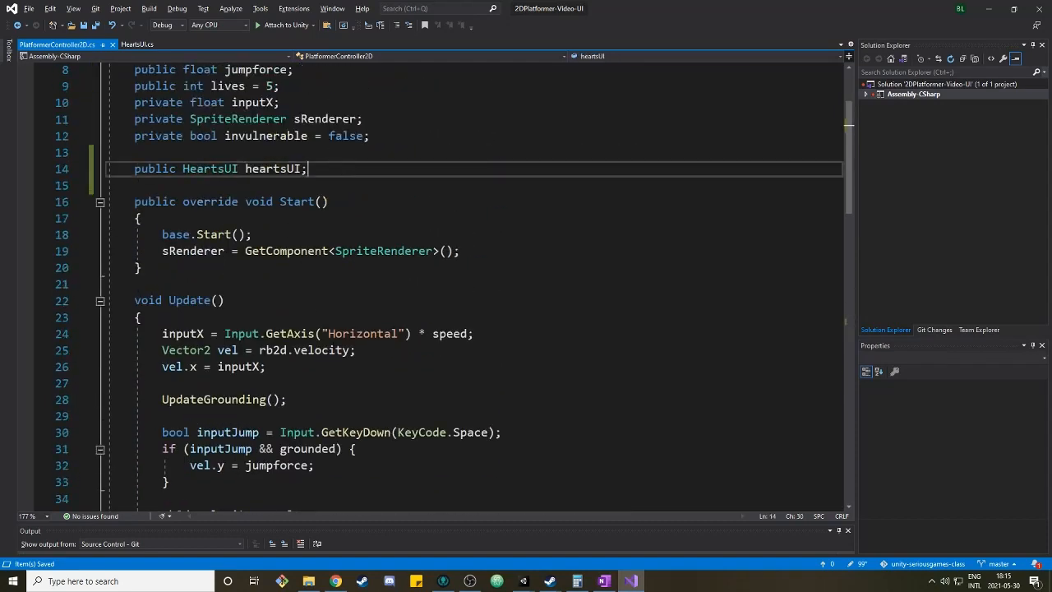
scroll(327, 173, "up", 1)
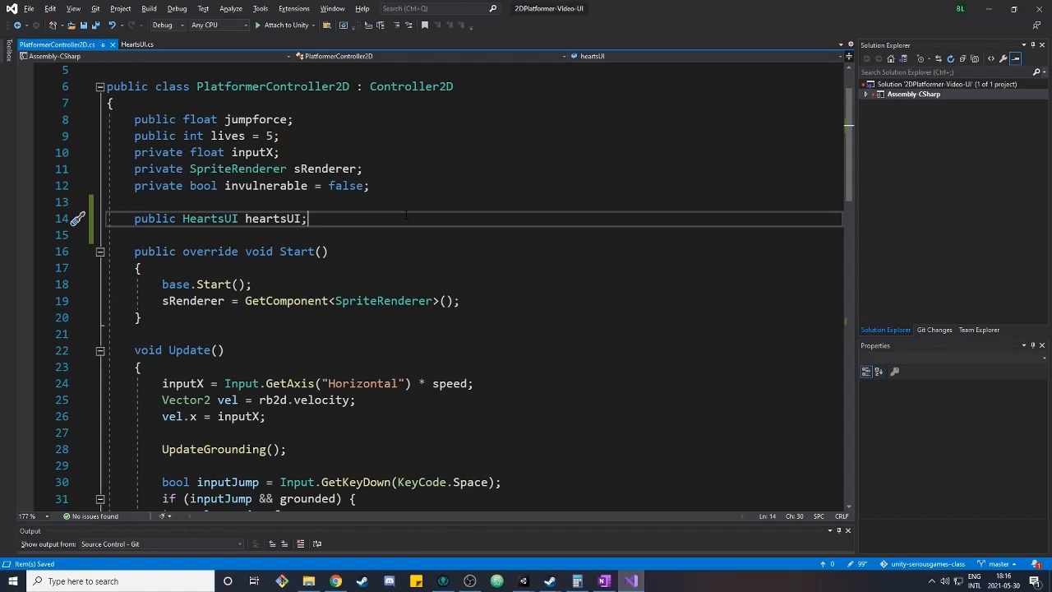
Return to HeartsUI.cs and declare the field "private static HeartsUI instace;" below heartsVisible.
key("ctrl+Tab")
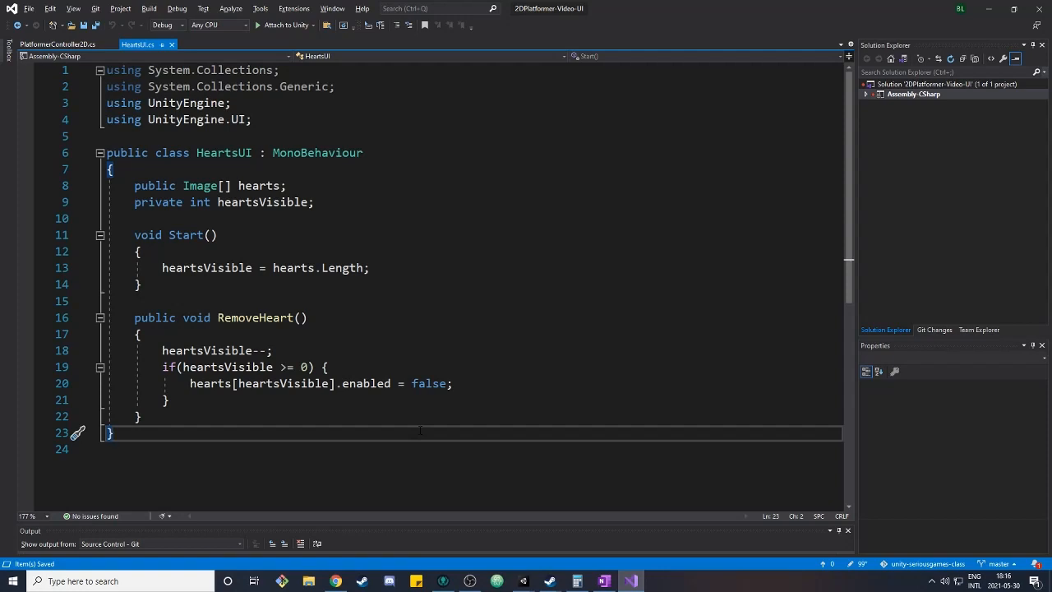
left_click(437, 220)
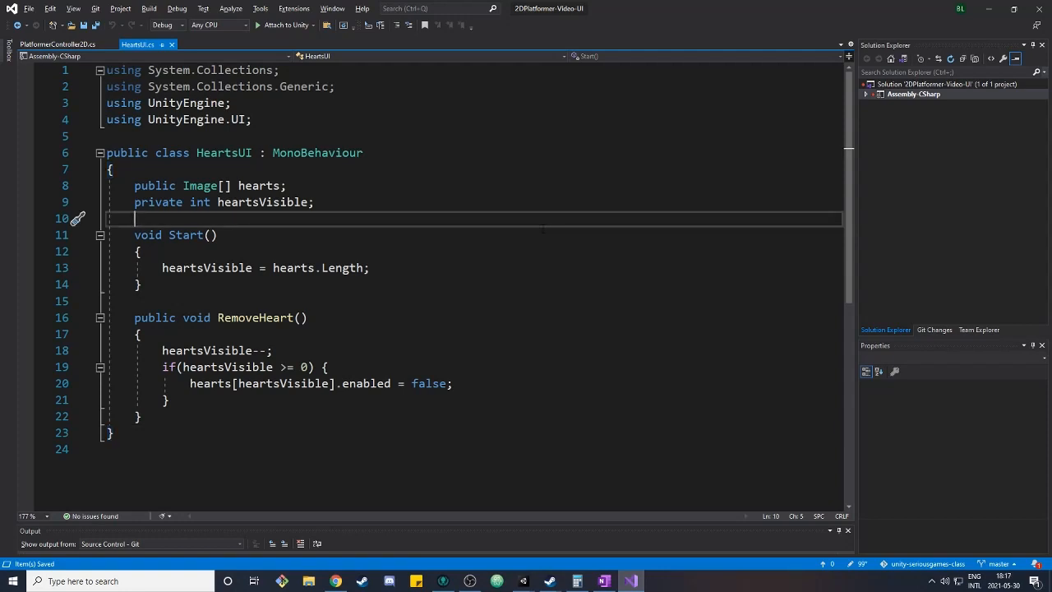
key("Return")
key("Up")
type("priv")
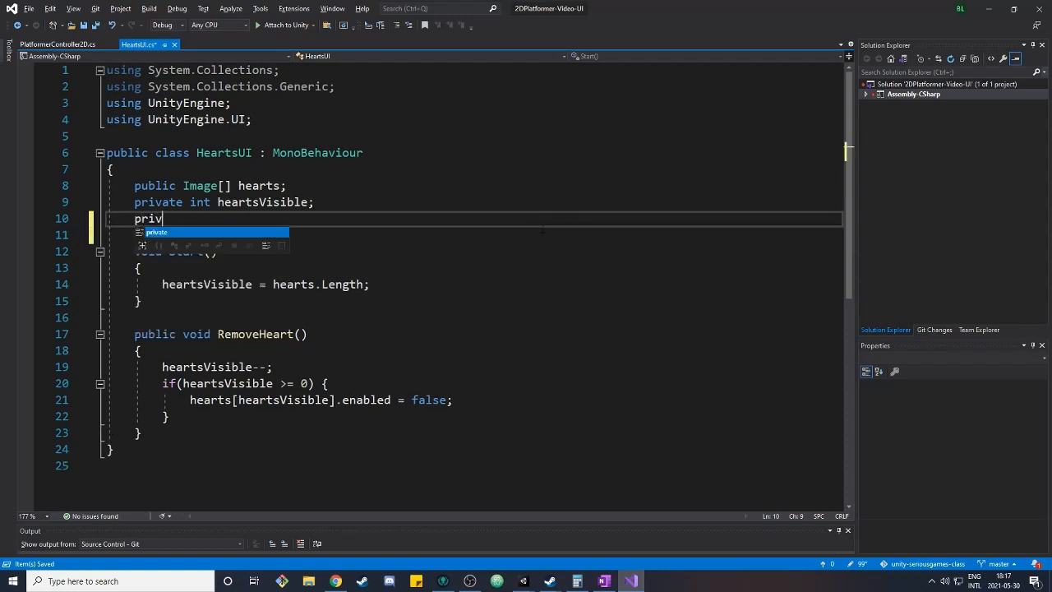
type("ate stati")
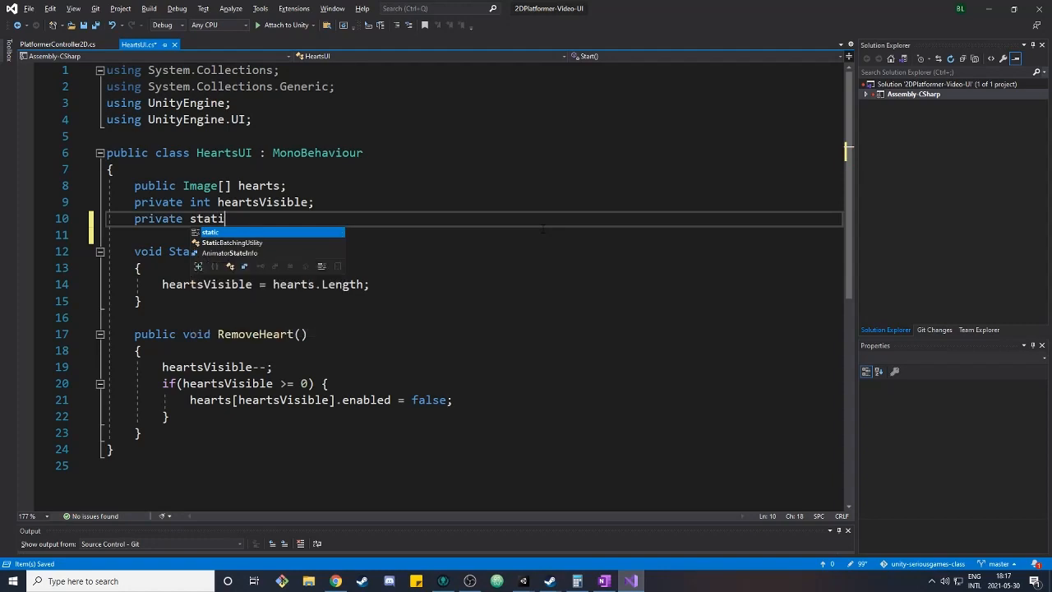
type("c HeartsUI")
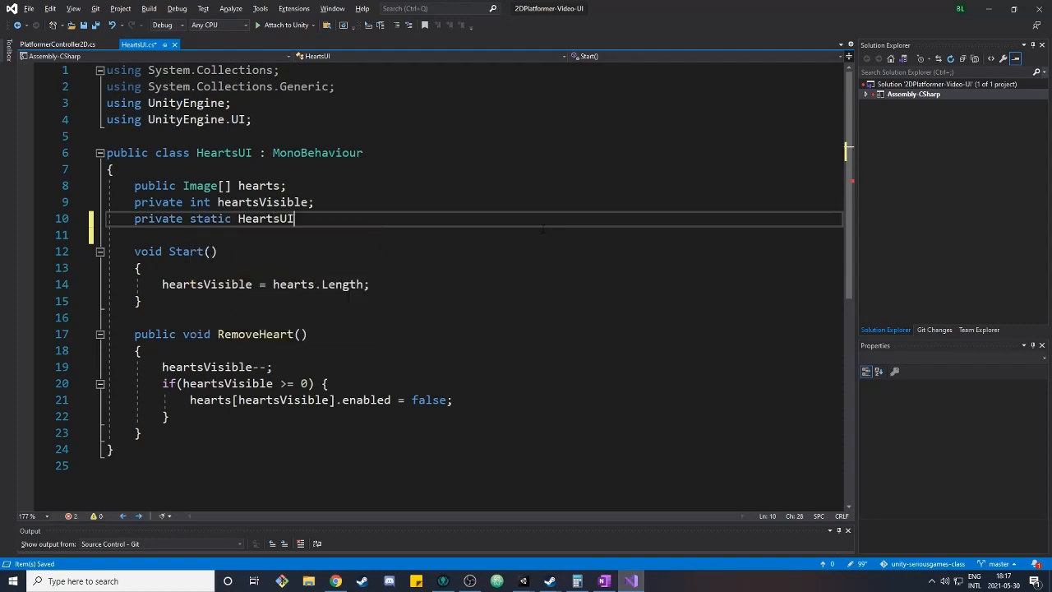
type(";")
key("BackSpace")
type("instace")
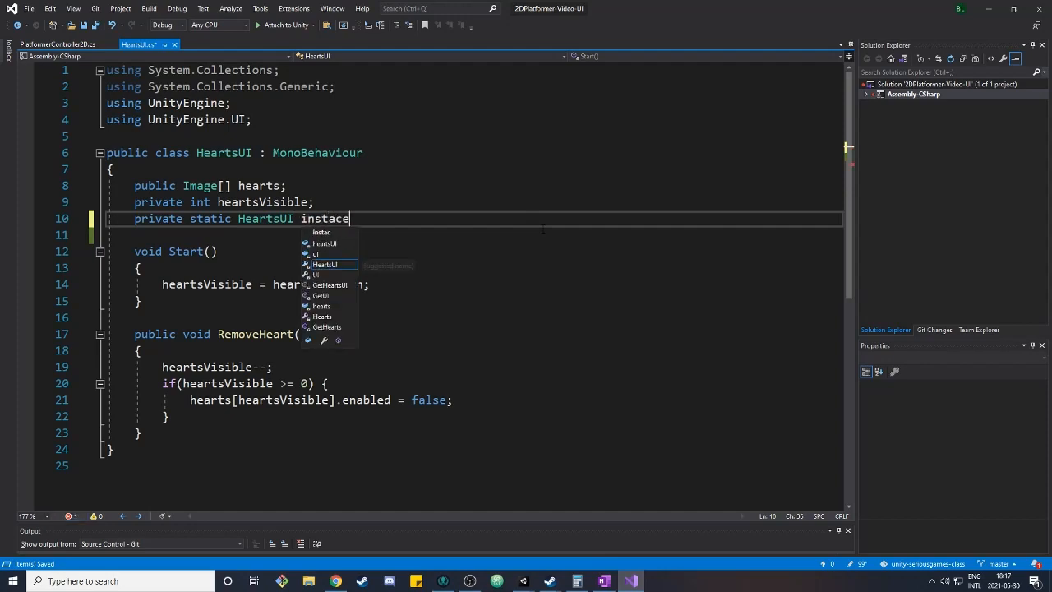
type(";")
Add "instace = this;" as the first line of the Start method and save HeartsUI.cs.
key("Down")
key("Down")
key("Down")
key("Return")
type("instace = this;")
key("Down")
key("Down")
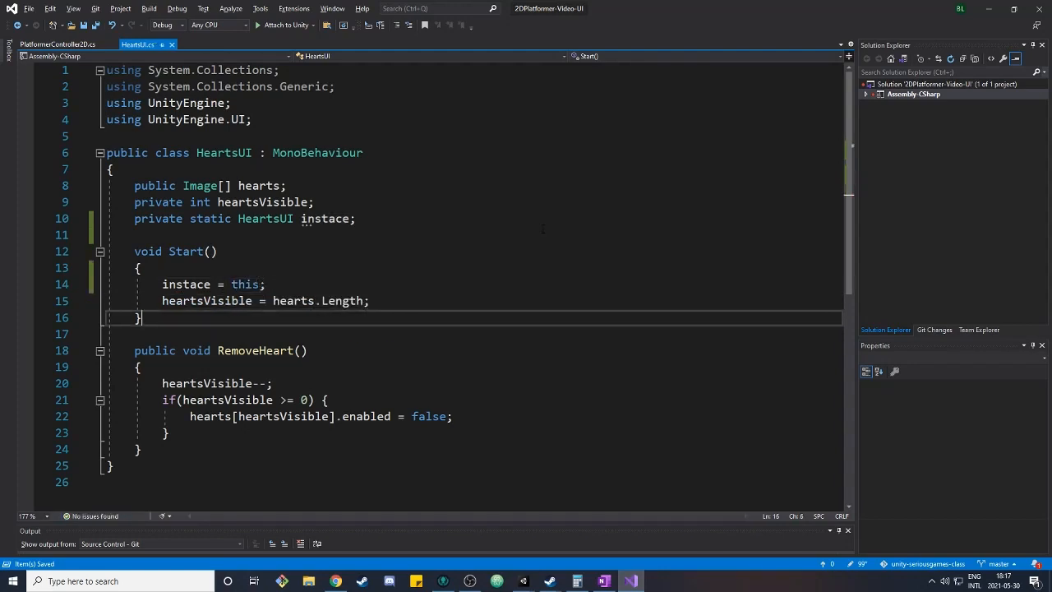
Add a "public static void RemoveHeart()" method below Start that calls "instace.RemoveHeart();" and save the script.
key("Return")
key("Return")
type("public static void Rem")
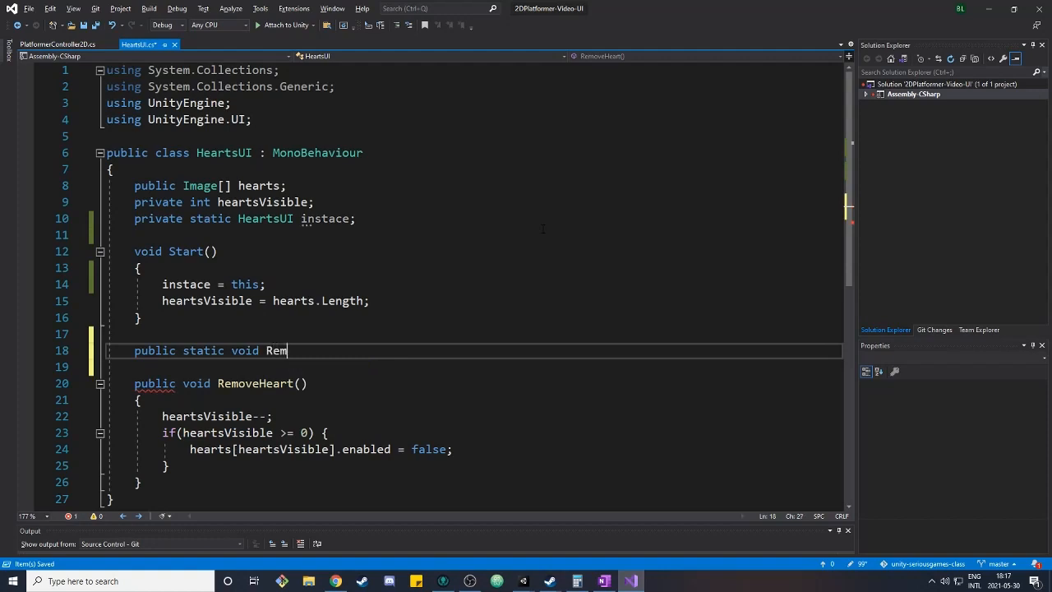
type("oveHeart")
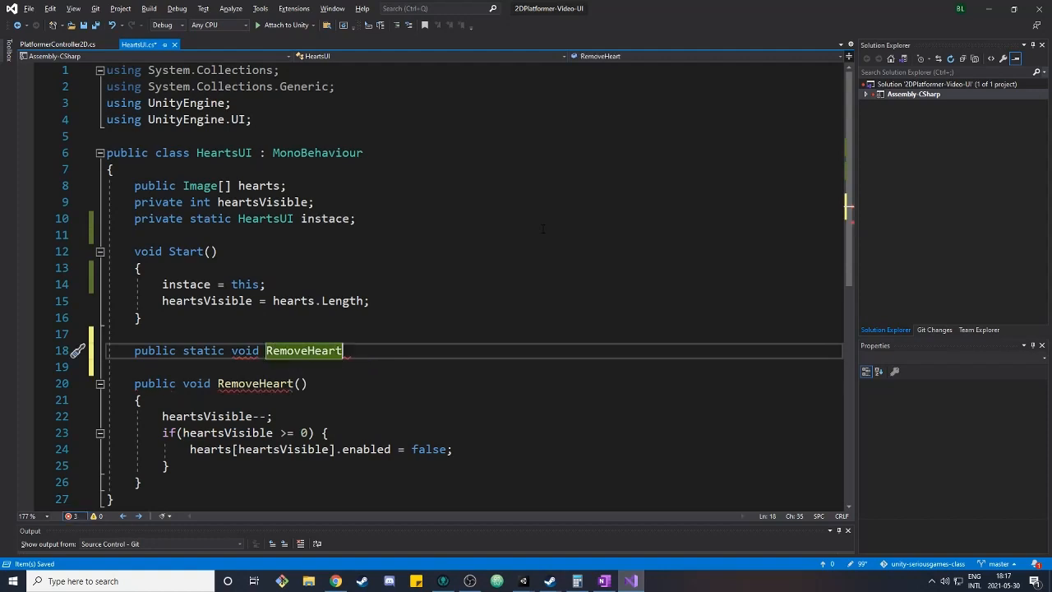
type("() {")
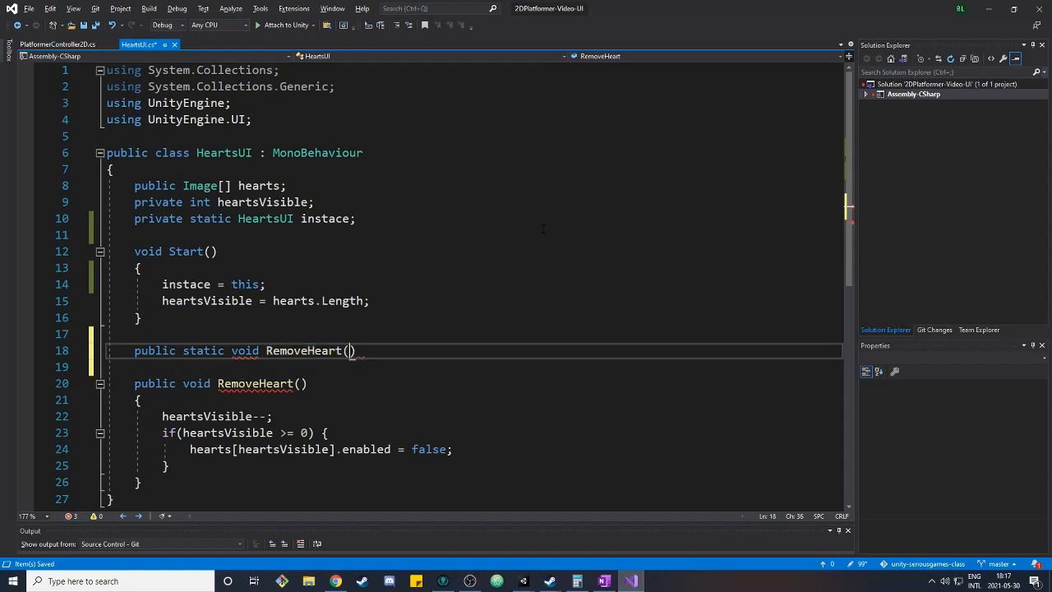
key("Return")
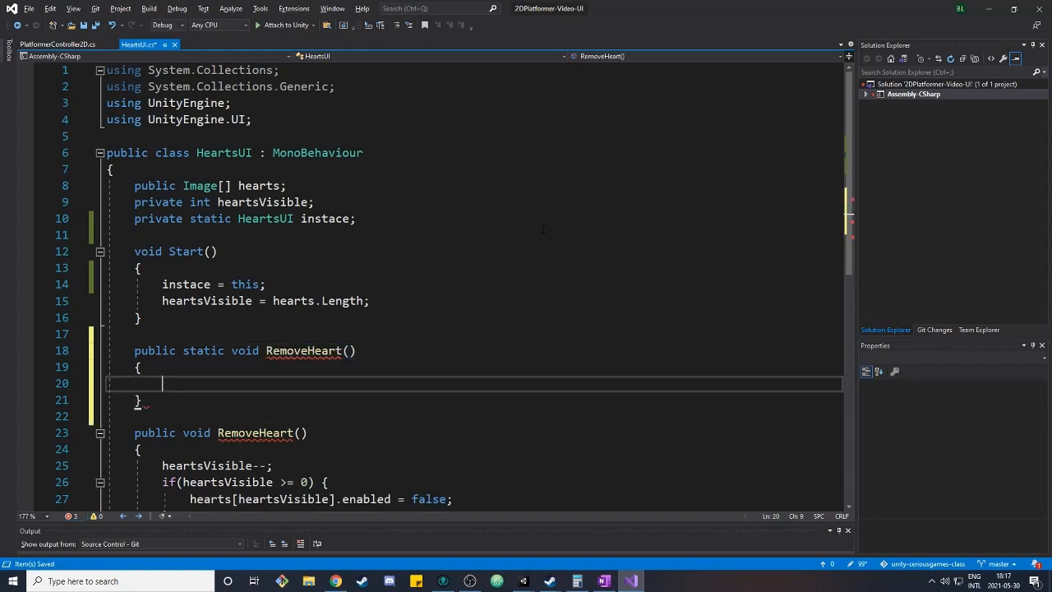
type("instace")
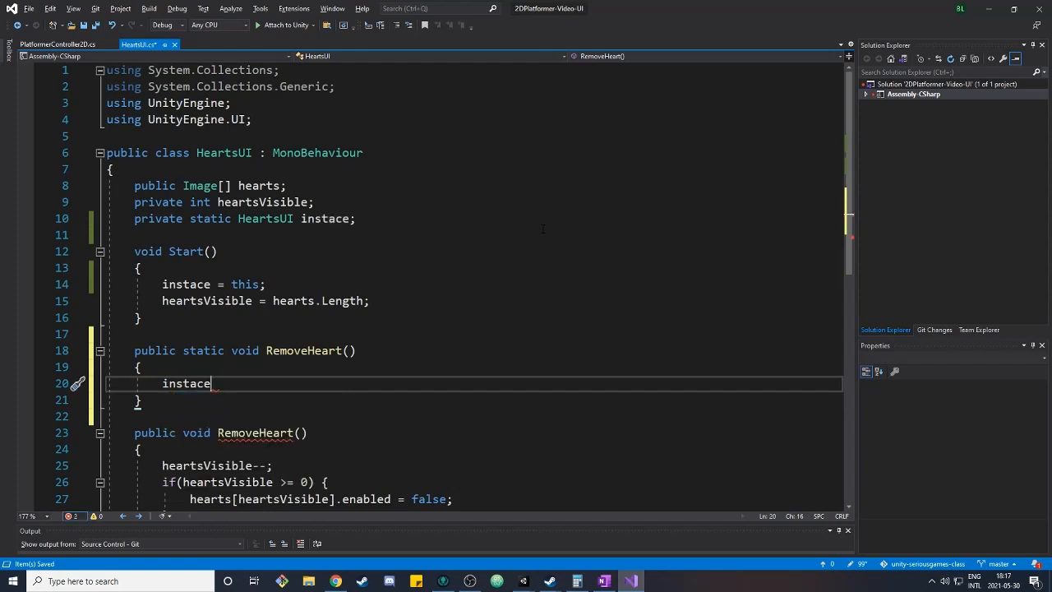
type(".RemoveHeart()")
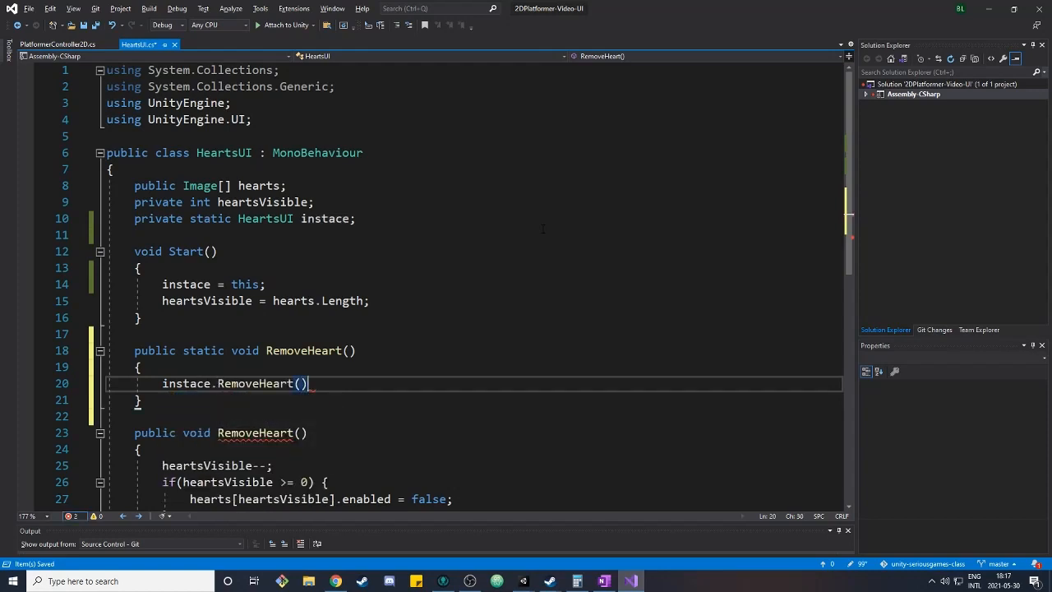
type(";")
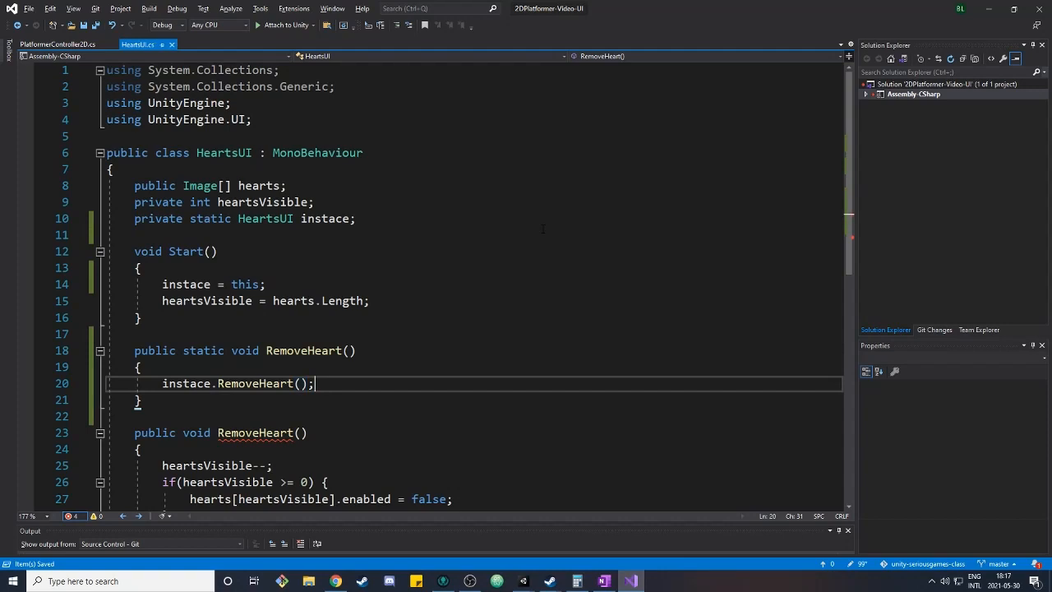
Rename the non-static RemoveHeart method in HeartsUI.cs to _RemoveHeart, both in the instace call and in its declaration.
left_click(219, 383)
type("_")
key("Down")
key("Down")
key("Down")
key("ctrl+Right")
key("ctrl+Right")
type("_")
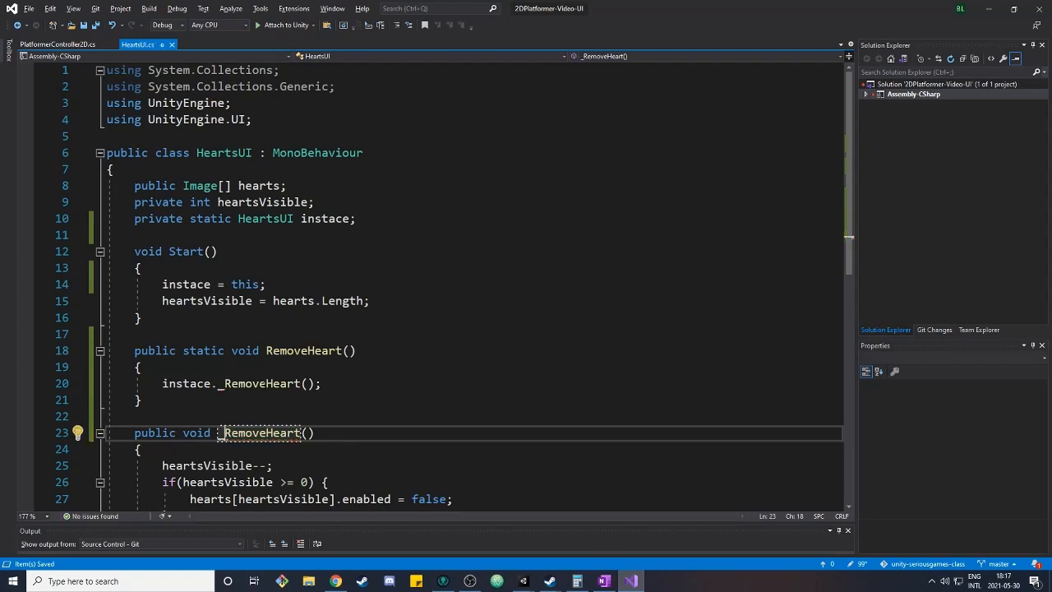
Change the access modifier of the _RemoveHeart method from public to private and save HeartsUI.cs.
double_click(154, 433)
type("pr")
key("Tab")
key("ctrl+s")
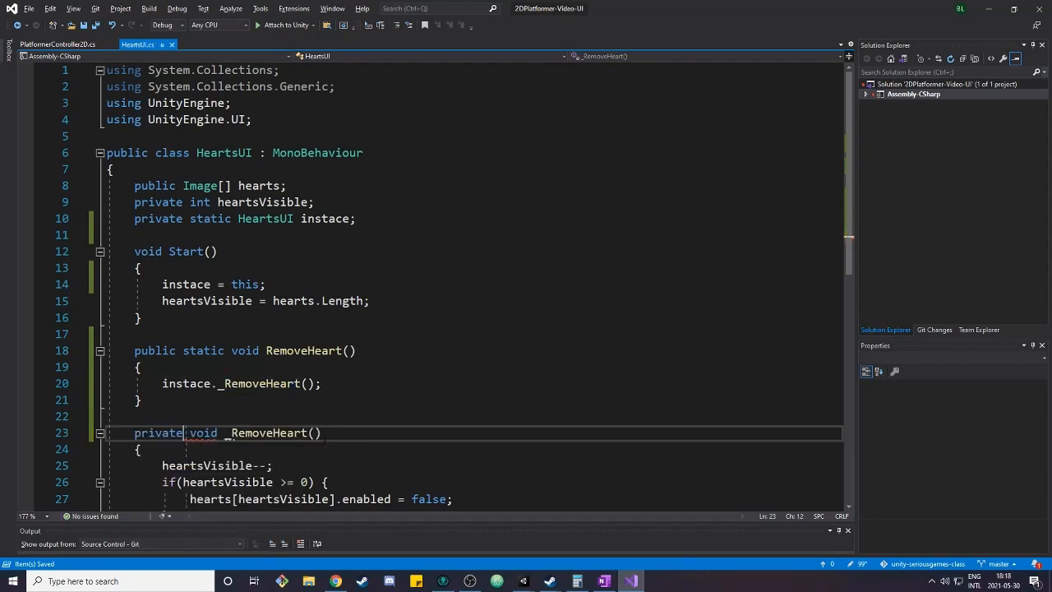
Delete the public heartsUI field and its extra blank line from PlatformerController2D.cs and save the script.
left_click(76, 46)
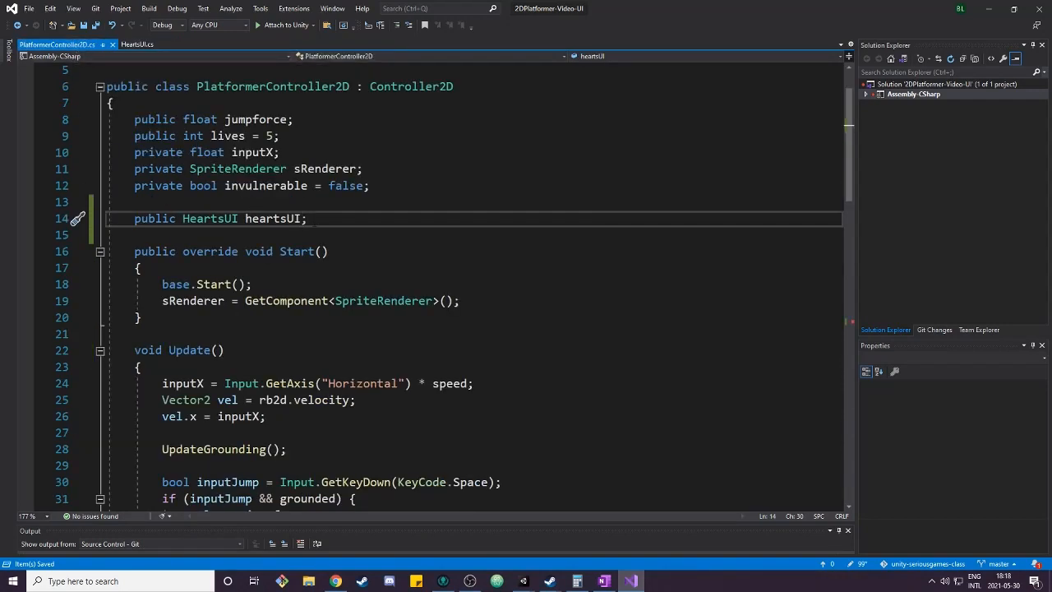
key("ctrl+x")
key("BackSpace")
key("ctrl+s")
Replace the heartsUI reference in the TakeDamage method with the HeartsUI class so RemoveHeart is called statically.
scroll(237, 222, "down", 7)
scroll(358, 316, "down", 5)
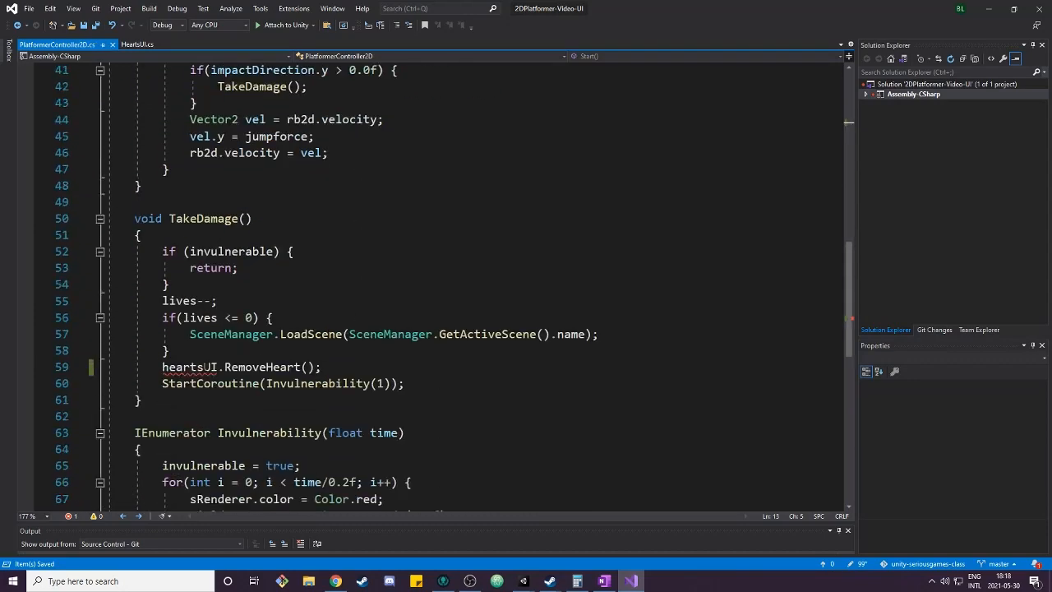
double_click(204, 367)
type("Heart")
key("Tab")
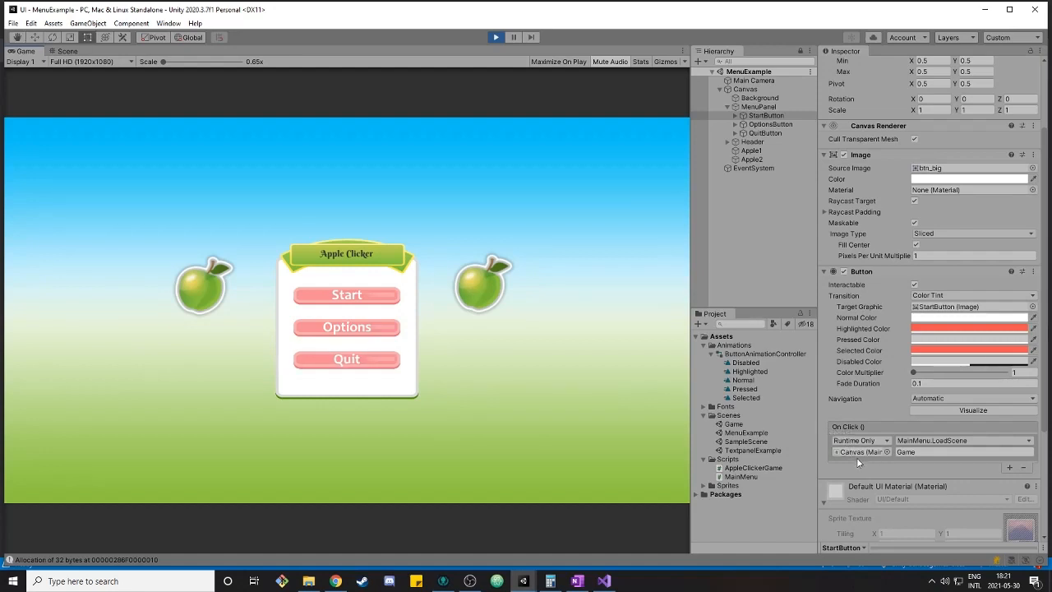
In the Unity menu project, examine the StartButton's On Click scene argument and select the matching Game scene asset.
left_click(931, 453)
left_click(917, 457)
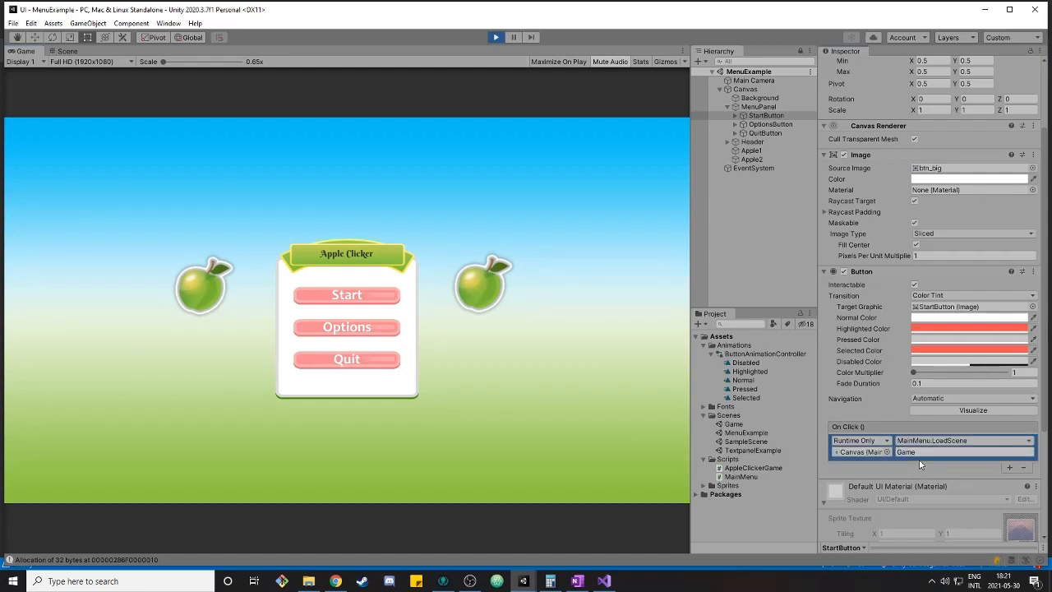
left_click(752, 423)
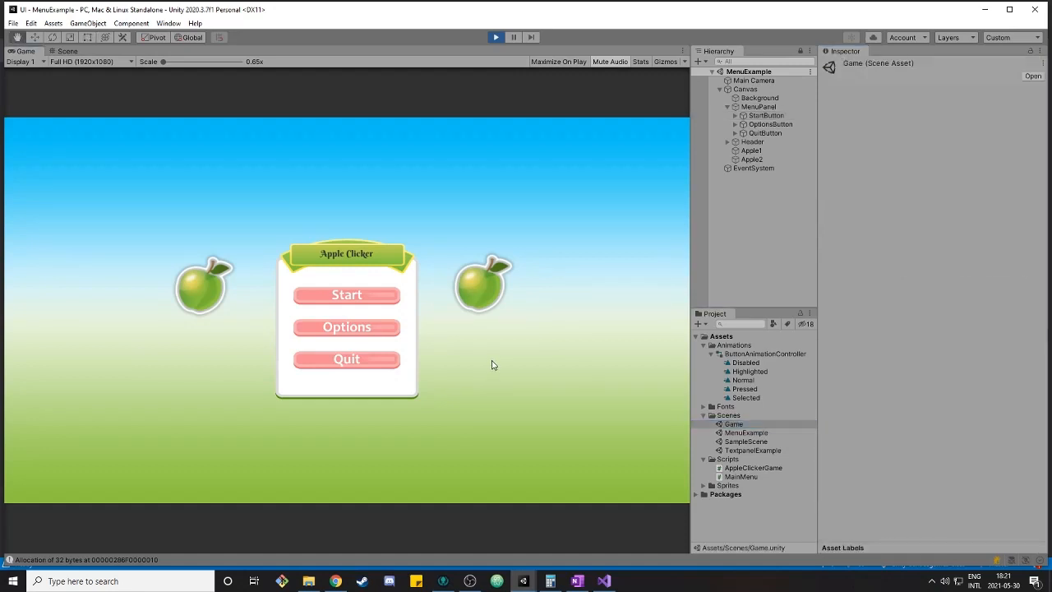
Open the Build Settings to check the scenes included in the build, and close the window again.
key("ctrl+shift+b")
left_click_drag(359, 194, 357, 184)
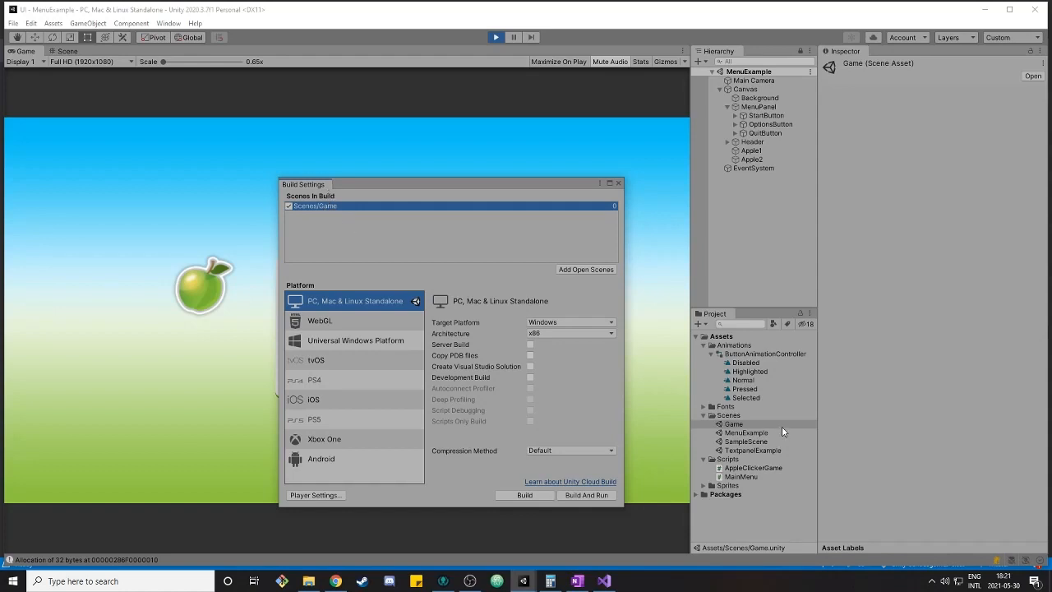
left_click(619, 184)
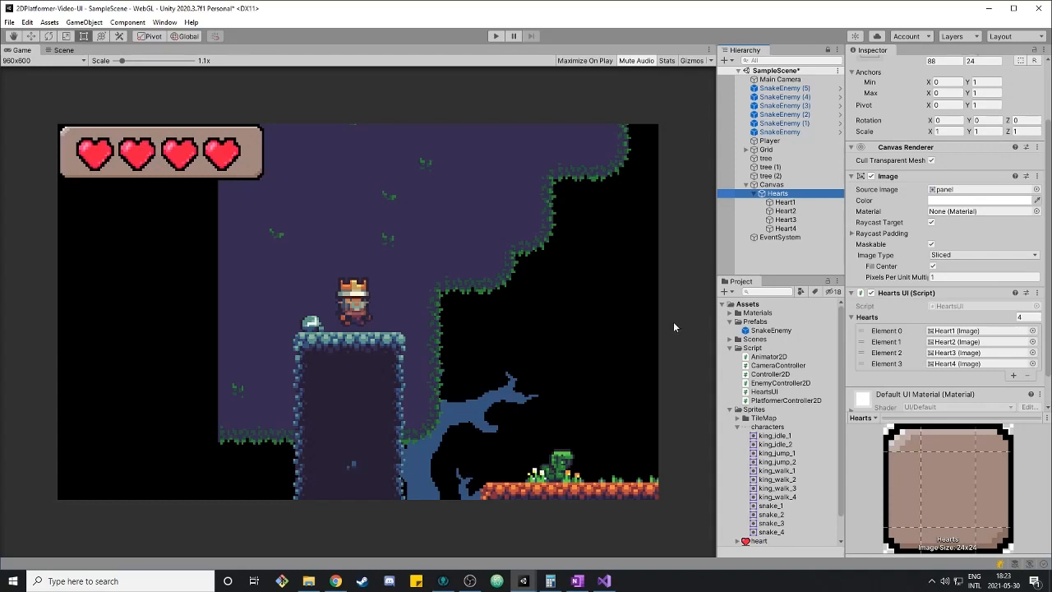
Switch from the 2D platformer project in Unity to HeartsUI.cs in Visual Studio to review the static instance code.
mouse_move(612, 581)
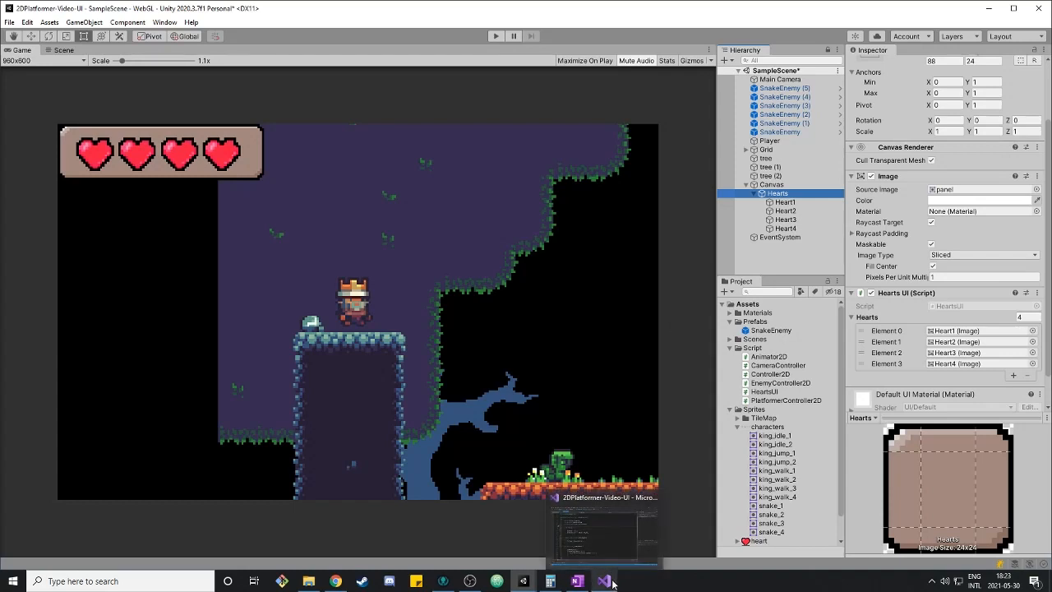
left_click(609, 560)
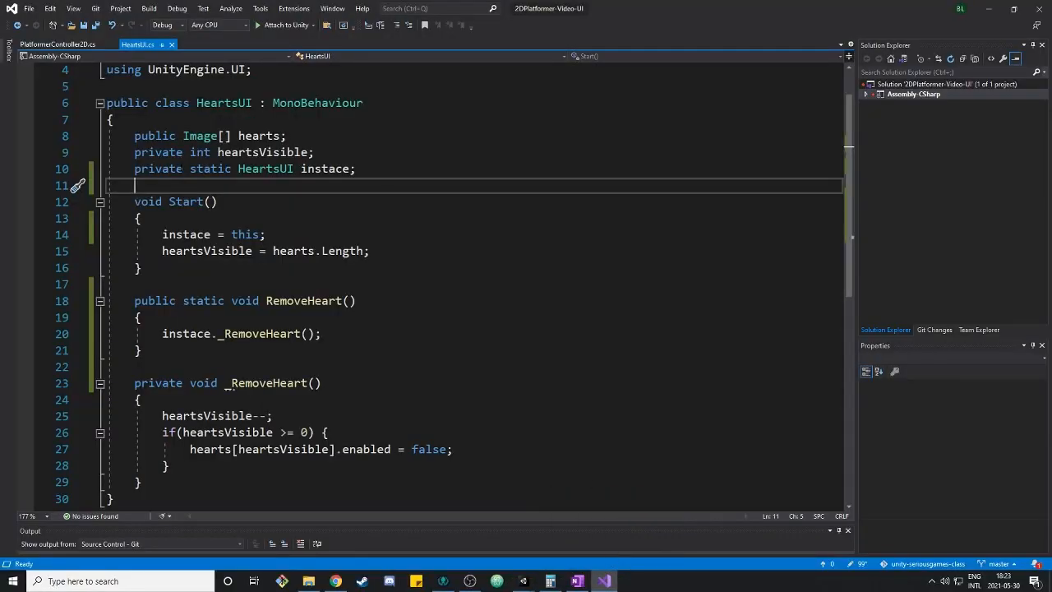